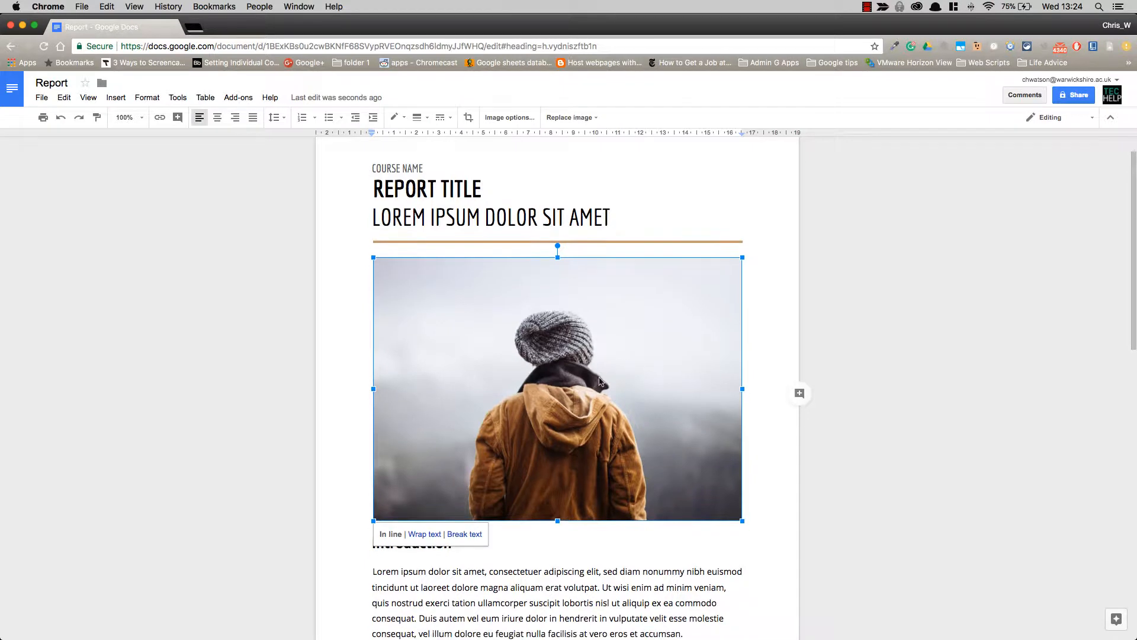
# Step: Shrink the photo to about three quarters of its width and move it in line into the Introduction paragraph, after "tincidunt ut"
pyautogui.scroll(-3, 539, 363)
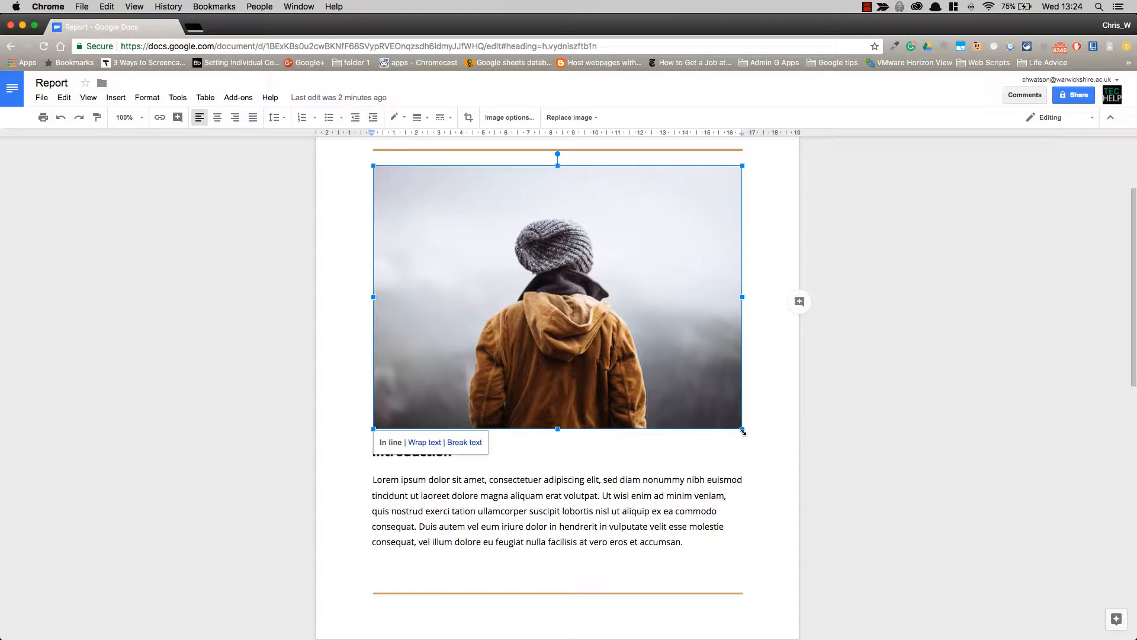
pyautogui.moveTo(742, 431); pyautogui.dragTo(643, 339)
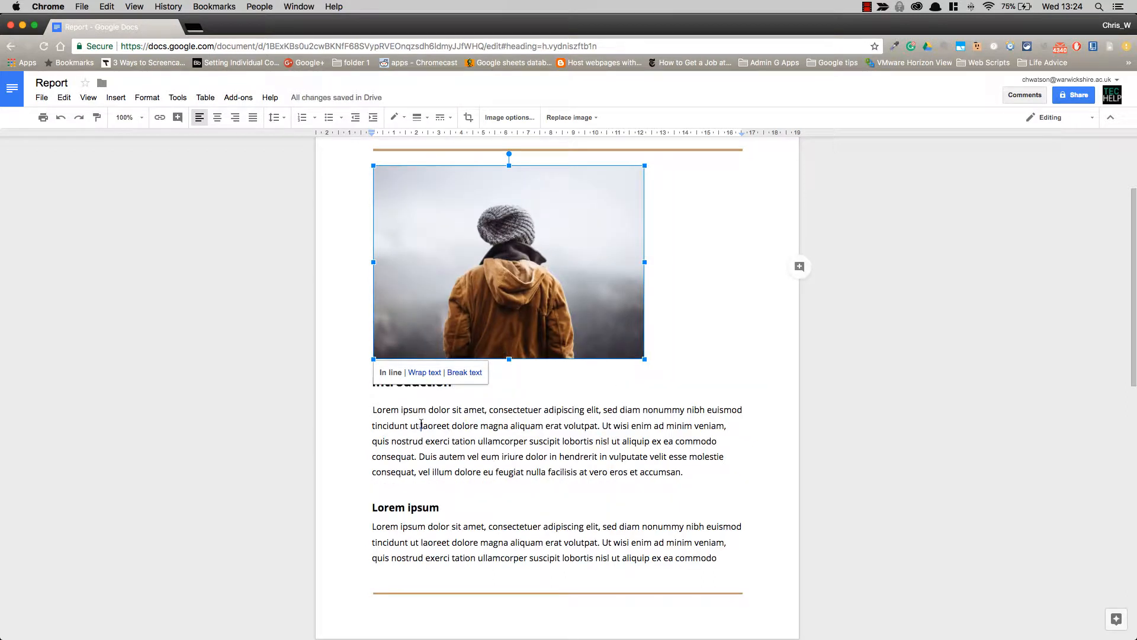
pyautogui.moveTo(421, 424); pyautogui.dragTo(421, 425)
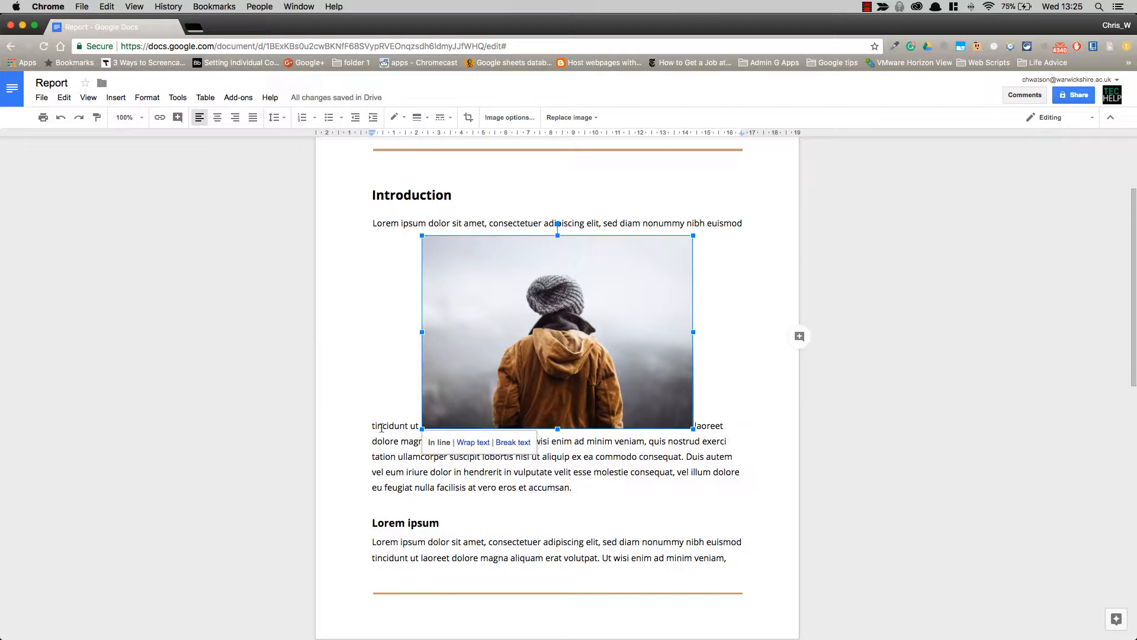
# Step: Highlight the words on both sides of the in-line photo, and change the photo's layout to Wrap text
pyautogui.moveTo(367, 422); pyautogui.dragTo(415, 425)
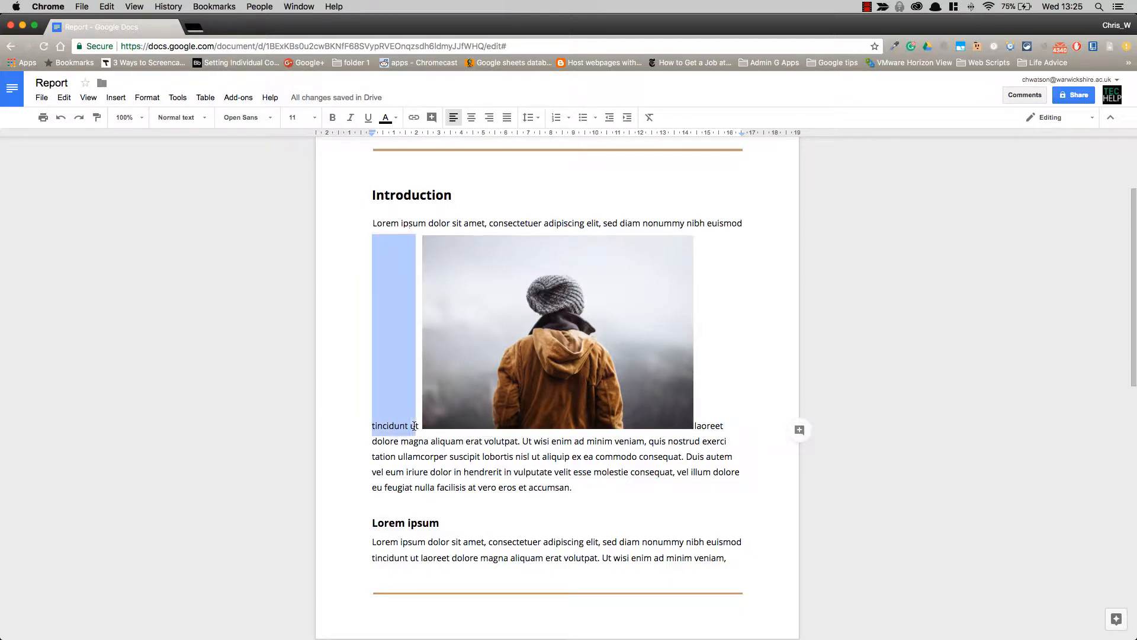
pyautogui.moveTo(703, 419); pyautogui.dragTo(724, 424)
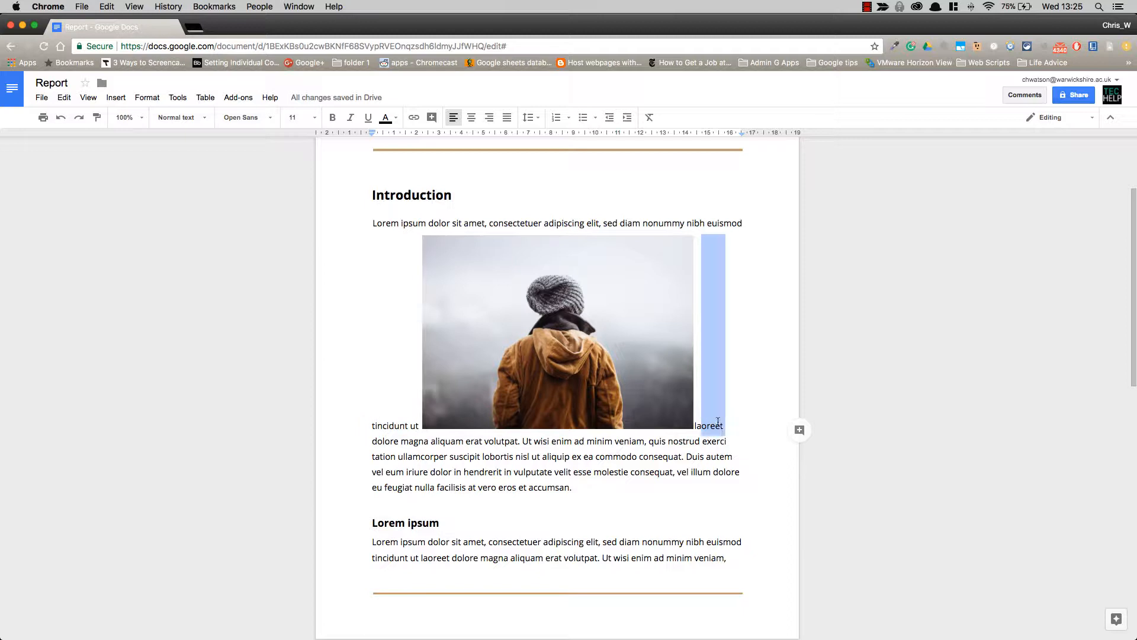
pyautogui.click(661, 413)
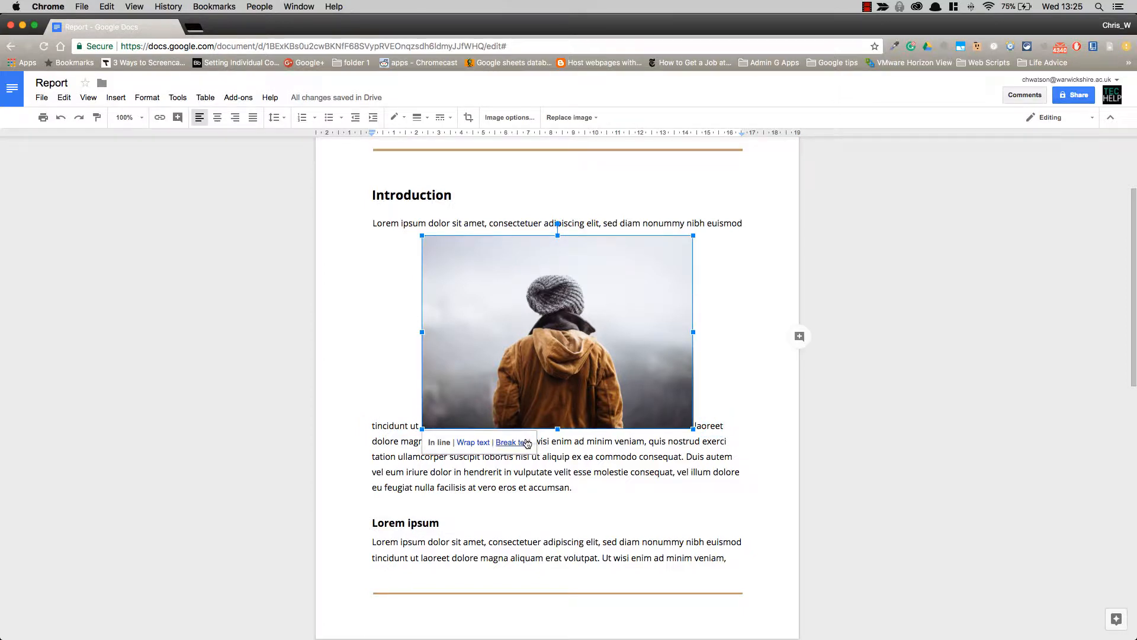
pyautogui.click(486, 444)
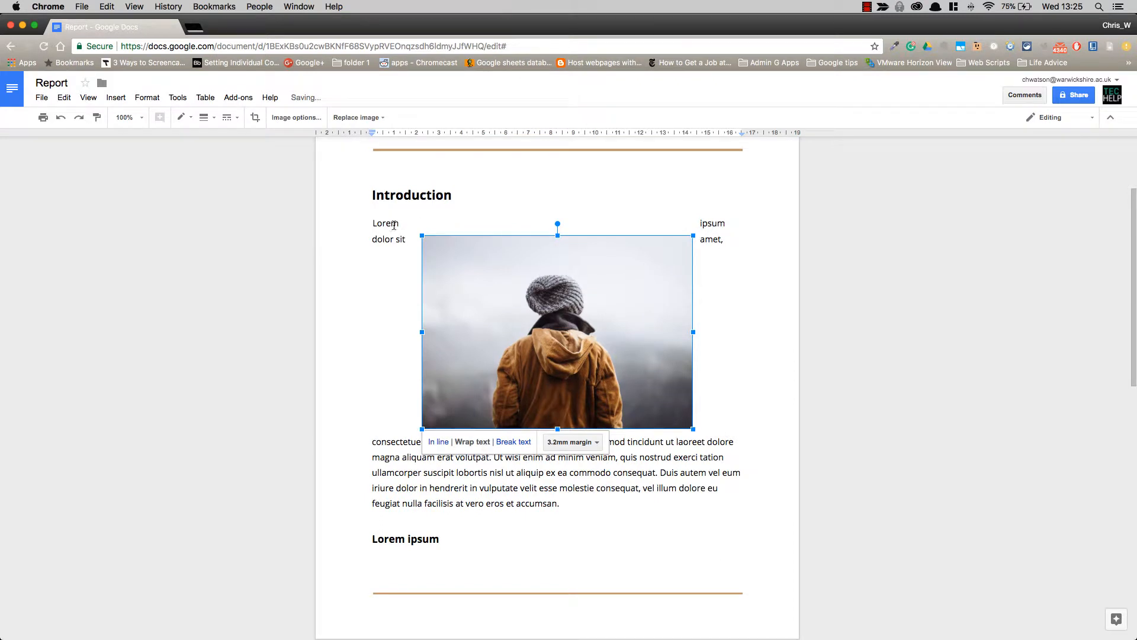
# Step: Move the wrapped photo toward the right margin of the Introduction paragraph and slightly reduce its width and height
pyautogui.moveTo(588, 301); pyautogui.dragTo(628, 300)
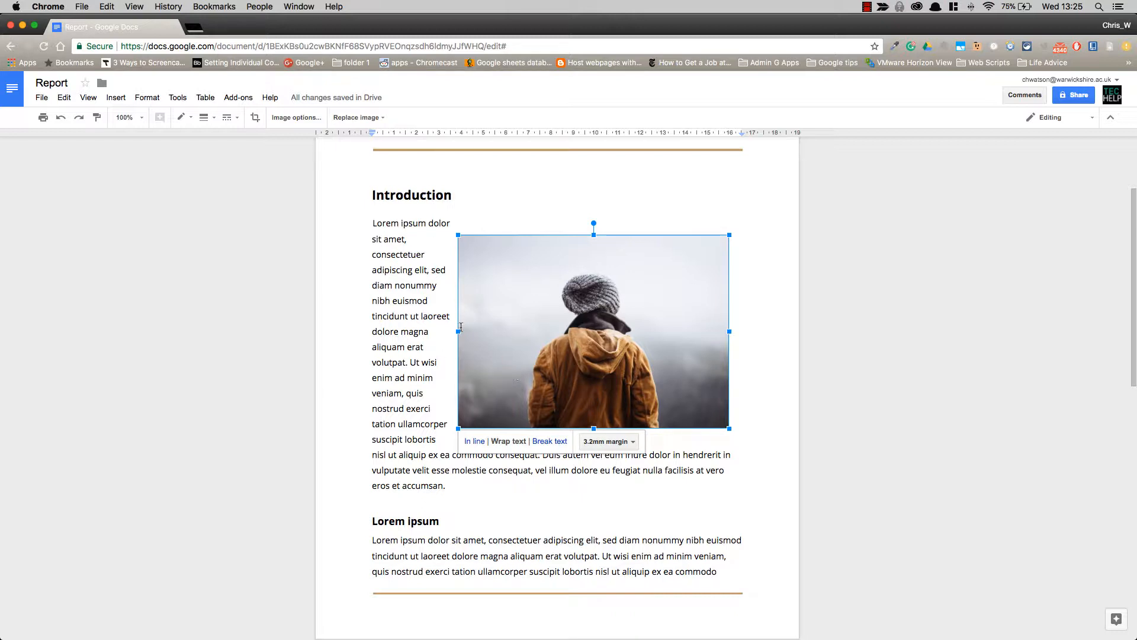
pyautogui.moveTo(454, 332)
pyautogui.mouseDown()
pyautogui.moveTo(497, 331)
pyautogui.moveTo(475, 331)
pyautogui.mouseUp()
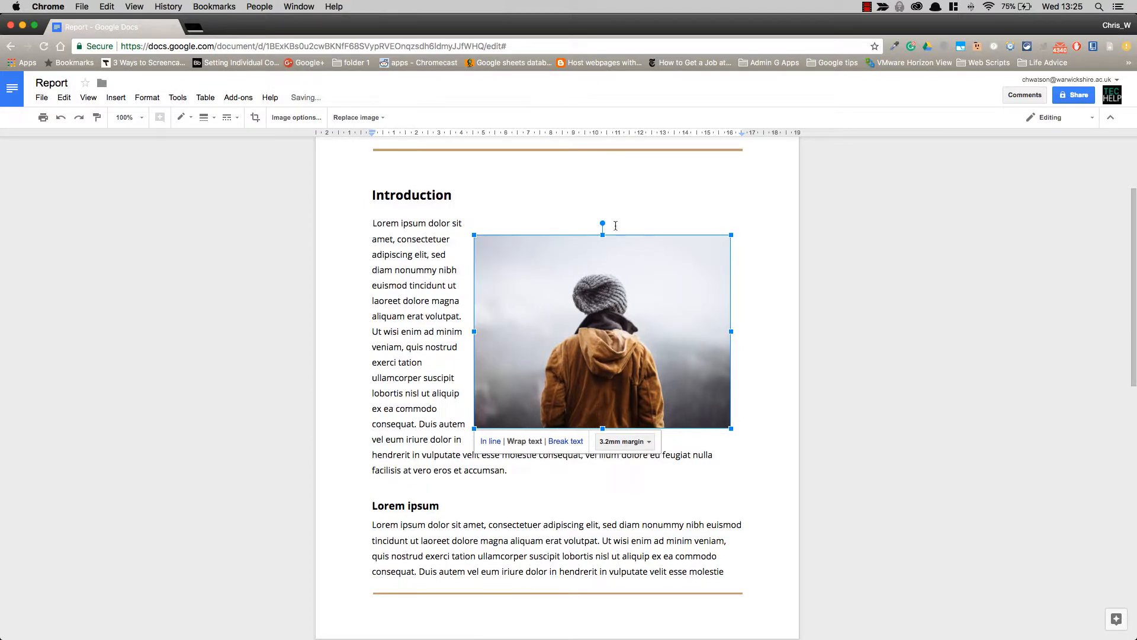
pyautogui.moveTo(603, 237)
pyautogui.mouseDown()
pyautogui.moveTo(601, 310)
pyautogui.moveTo(604, 247)
pyautogui.mouseUp()
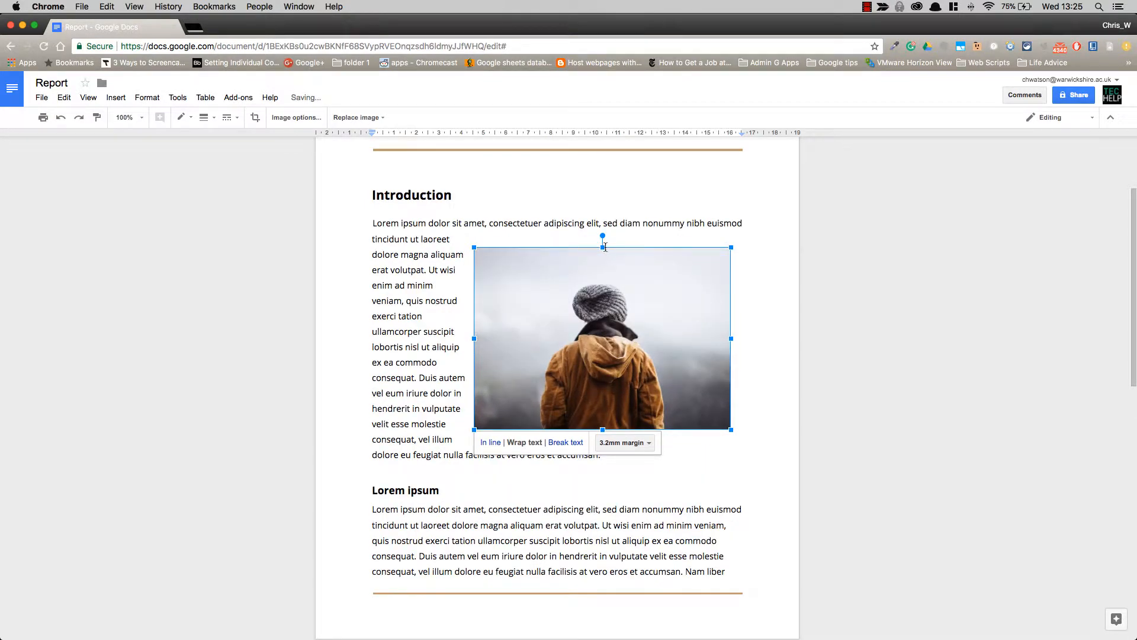
# Step: Try margins of 0 mm, 25 mm and 6.4 mm around the wrapped photo, and settle on 13 mm
pyautogui.click(637, 446)
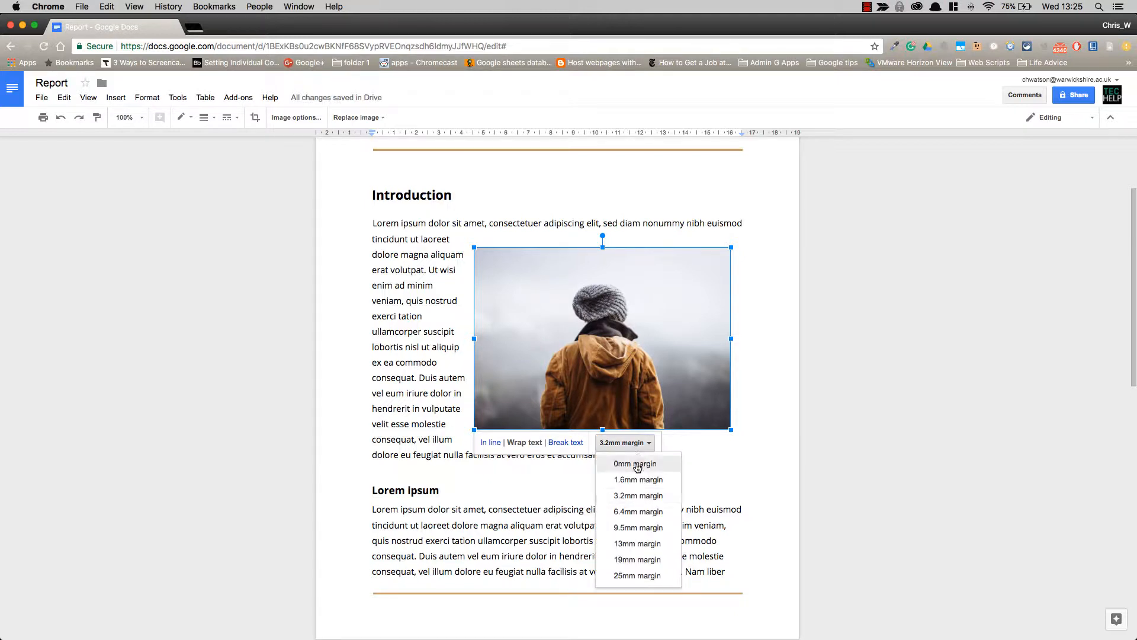
pyautogui.click(636, 465)
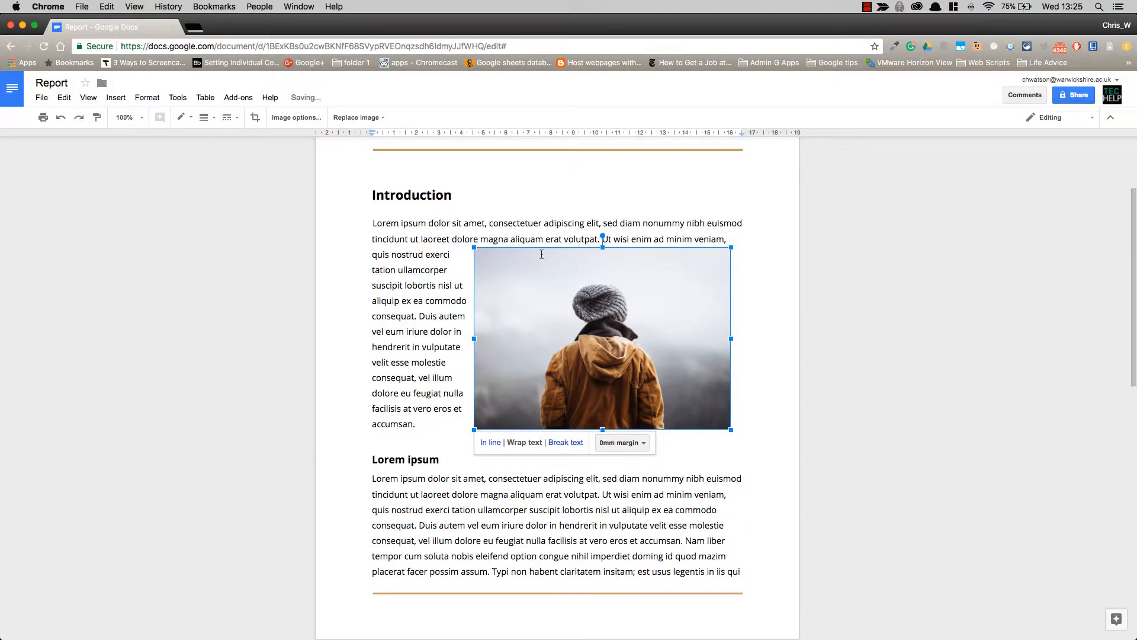
pyautogui.click(638, 448)
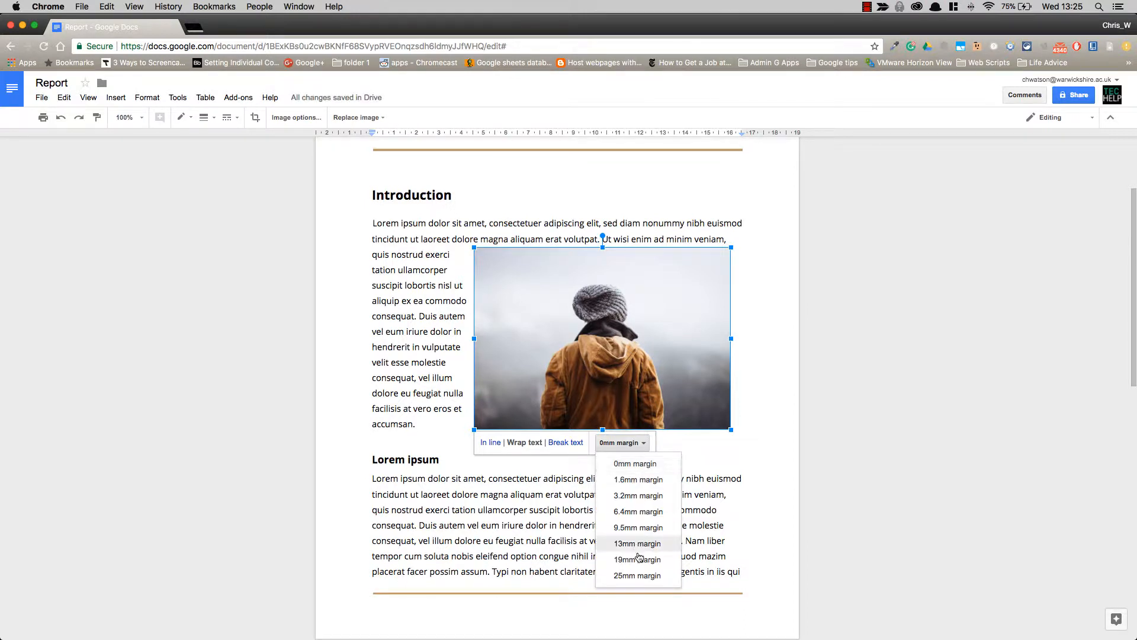
pyautogui.click(638, 575)
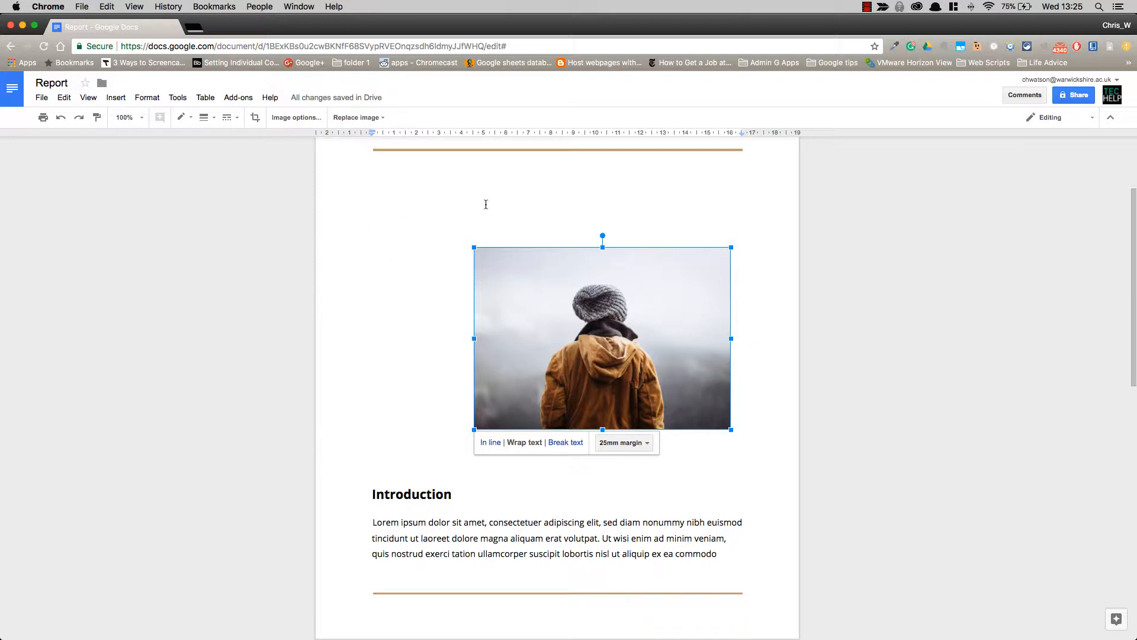
pyautogui.click(615, 442)
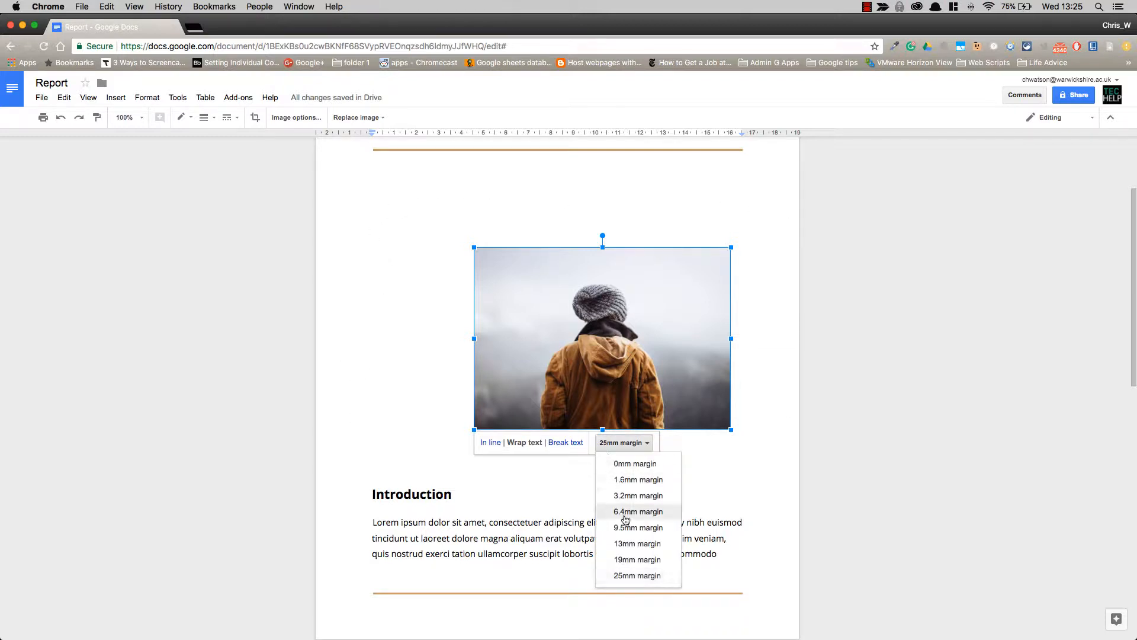
pyautogui.click(631, 512)
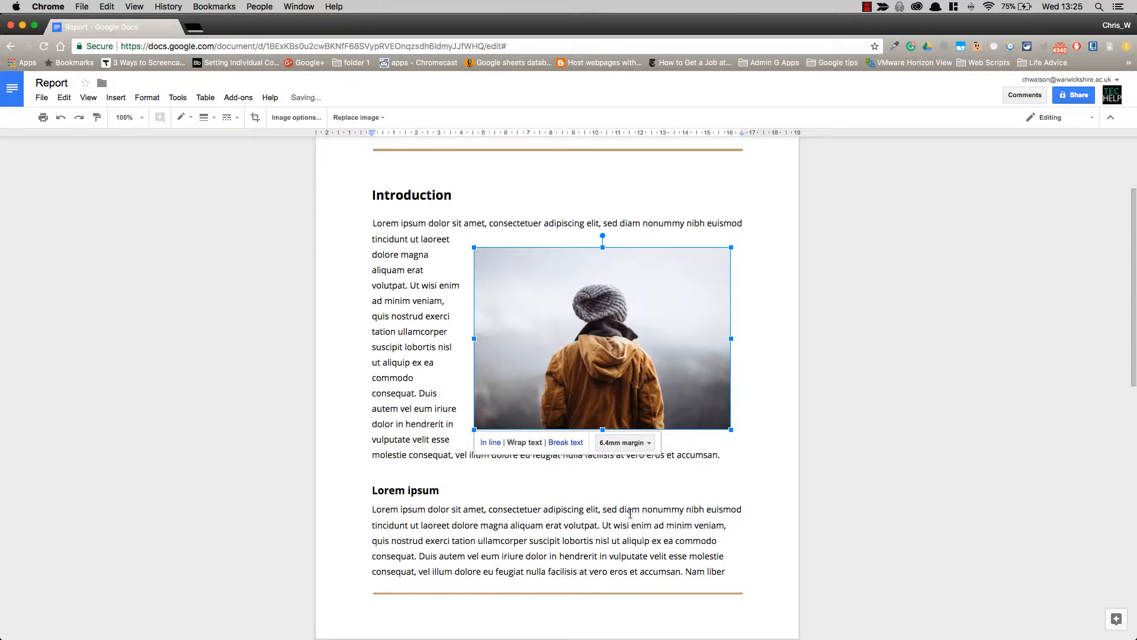
pyautogui.click(625, 443)
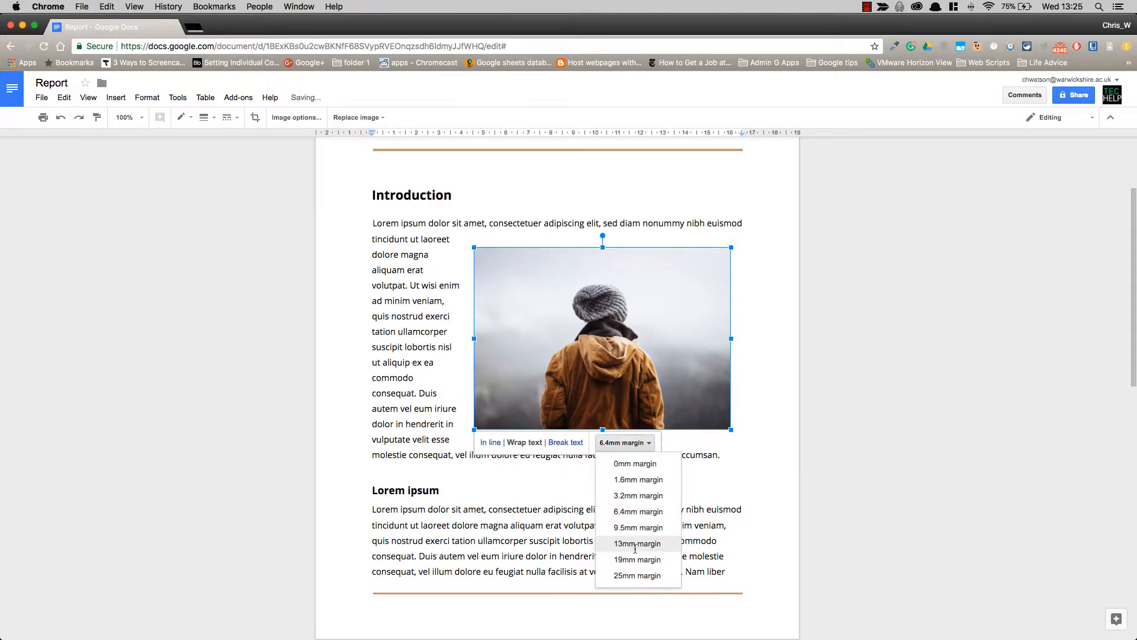
pyautogui.click(635, 544)
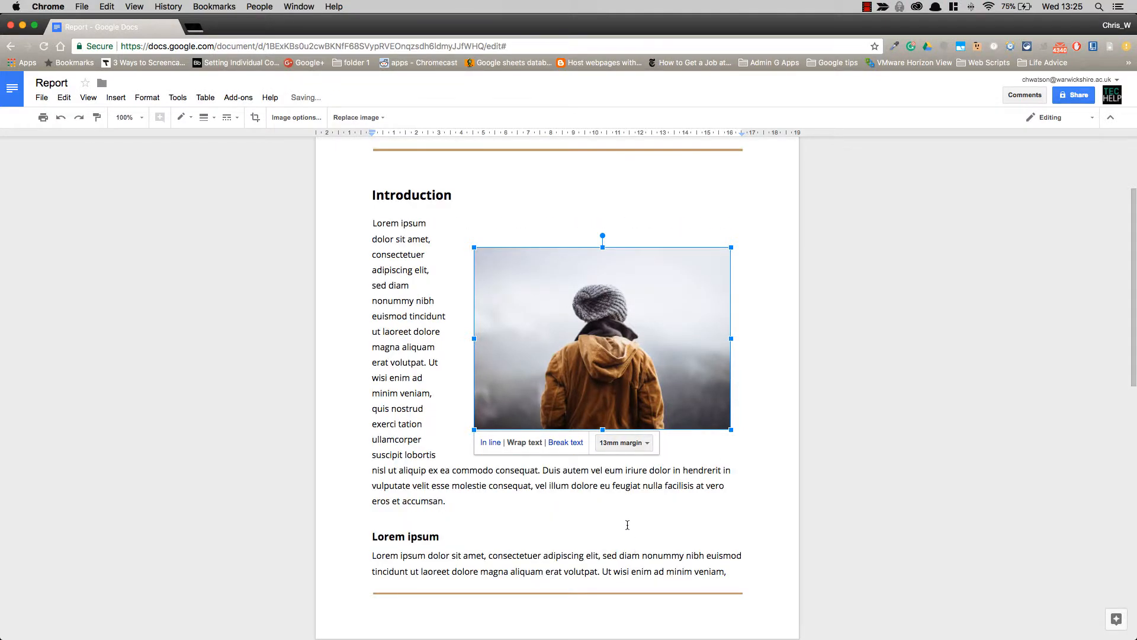
# Step: Change the photo's layout to Break text and reposition it between the Introduction paragraph and the Lorem ipsum heading
pyautogui.click(572, 447)
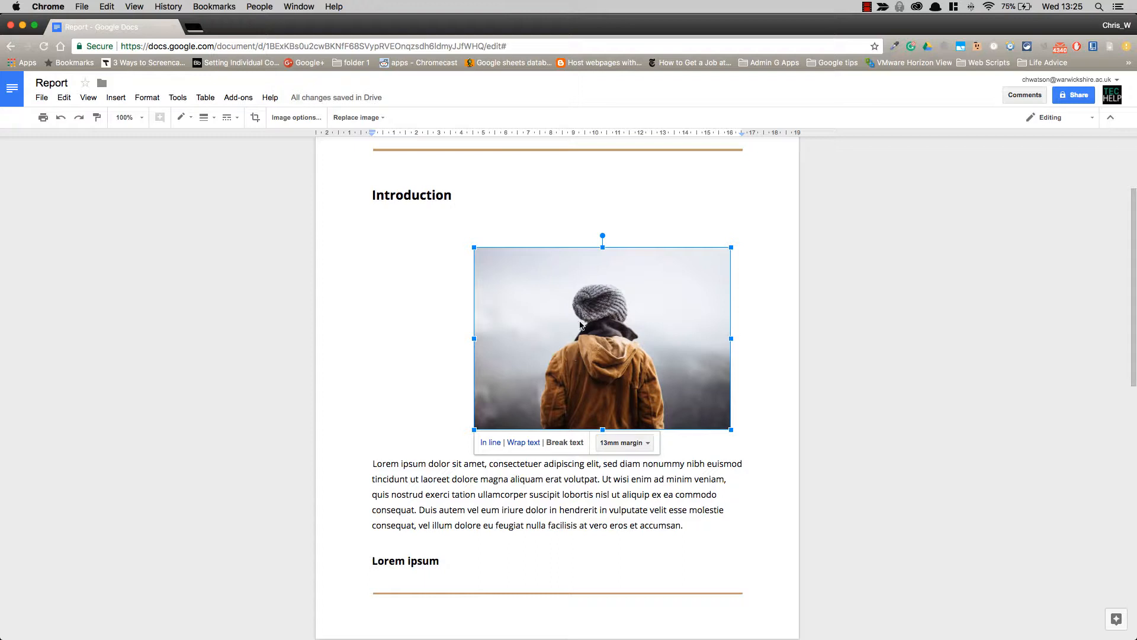
pyautogui.moveTo(583, 320); pyautogui.dragTo(548, 299)
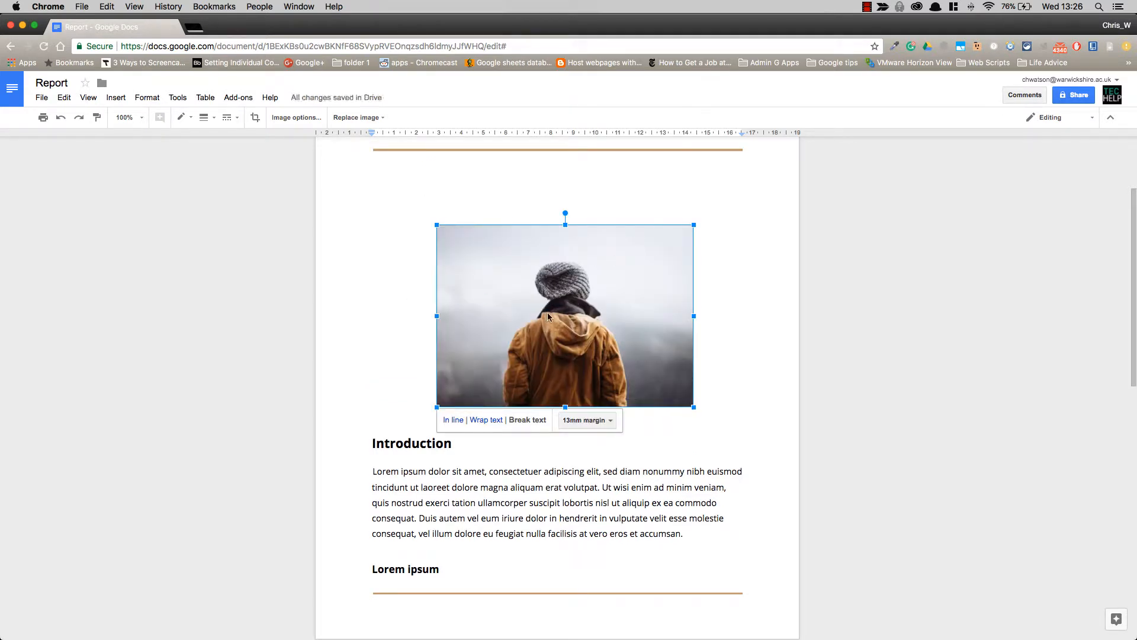
pyautogui.moveTo(547, 312); pyautogui.dragTo(548, 427)
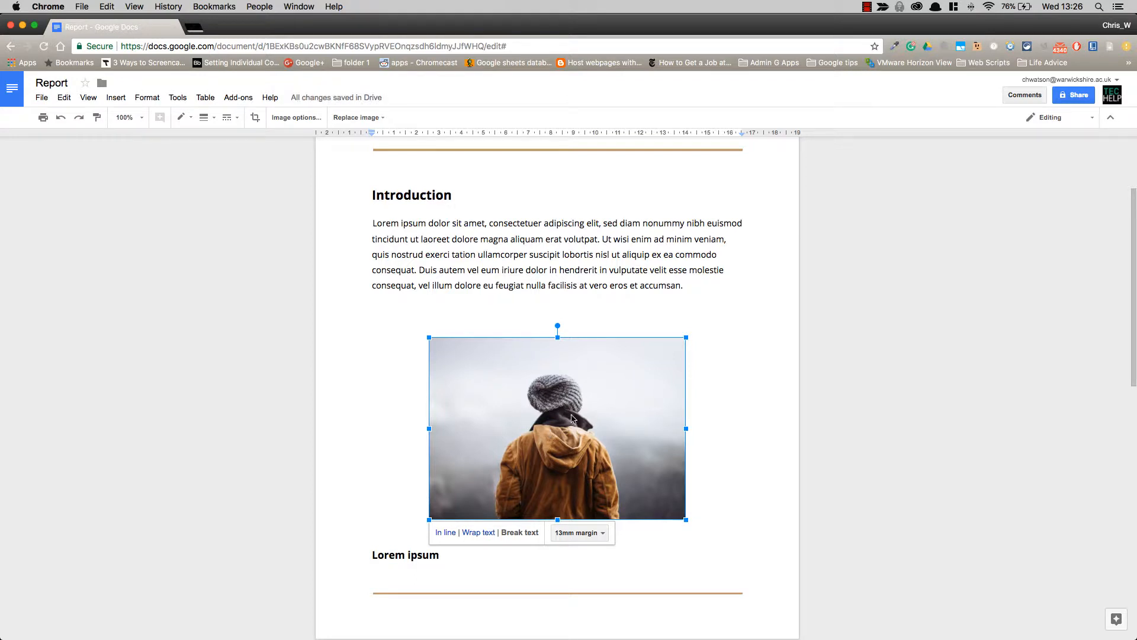
pyautogui.moveTo(572, 418); pyautogui.dragTo(555, 362)
pyautogui.moveTo(555, 361); pyautogui.dragTo(556, 388)
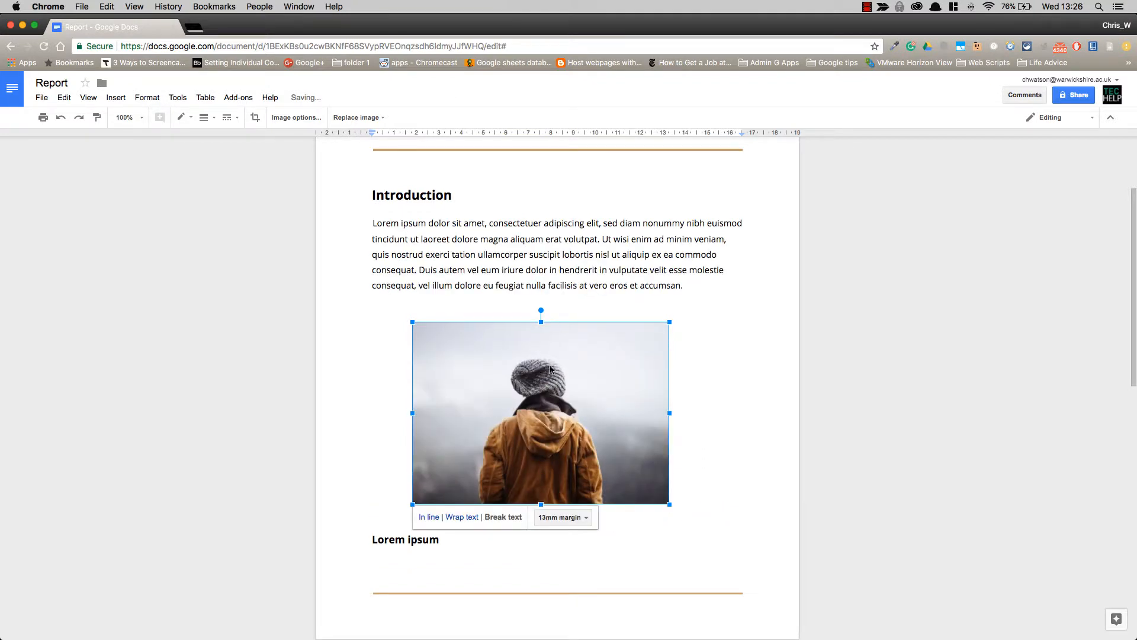
# Step: Set the break-text photo's margin to 0 mm and nudge it slightly upward
pyautogui.scroll(-2, 548, 373)
pyautogui.click(561, 472)
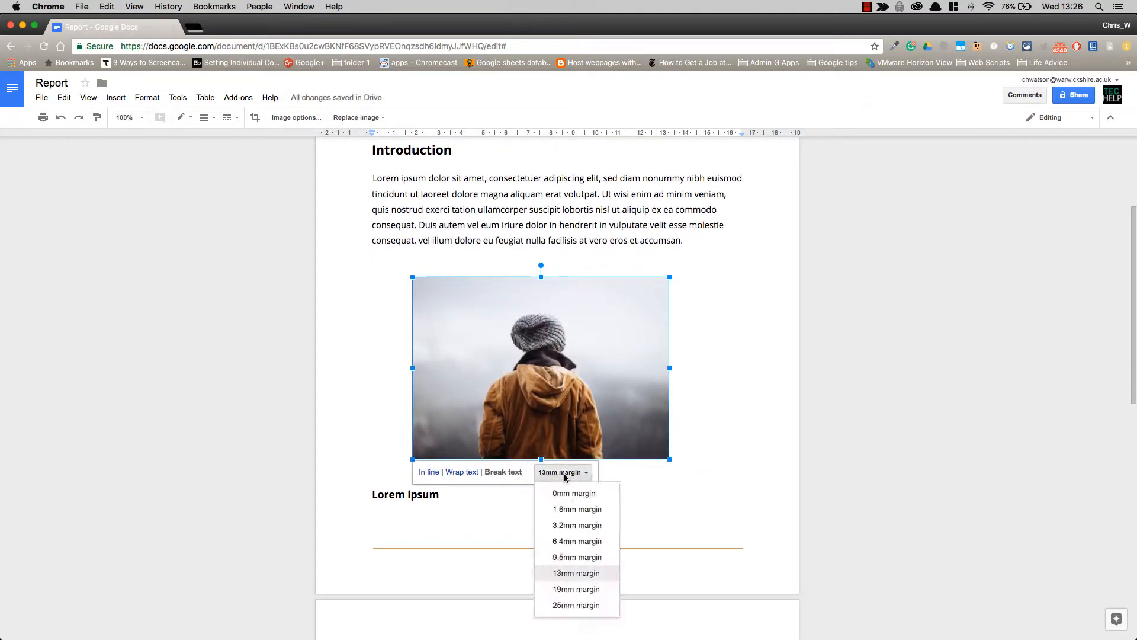
pyautogui.click(567, 495)
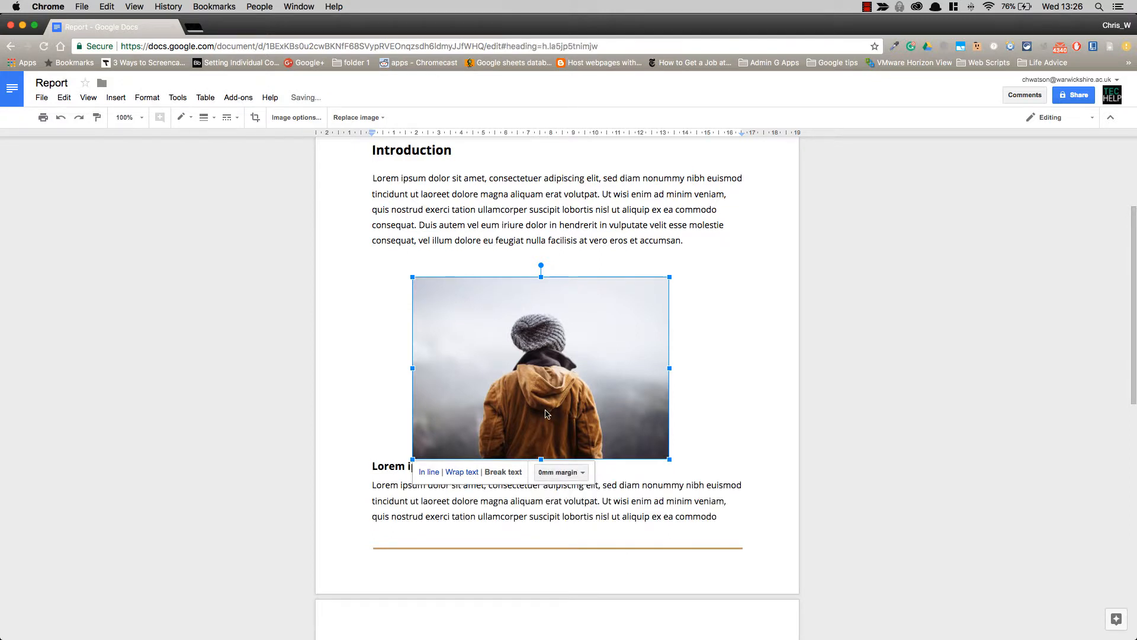
pyautogui.moveTo(546, 395); pyautogui.dragTo(545, 375)
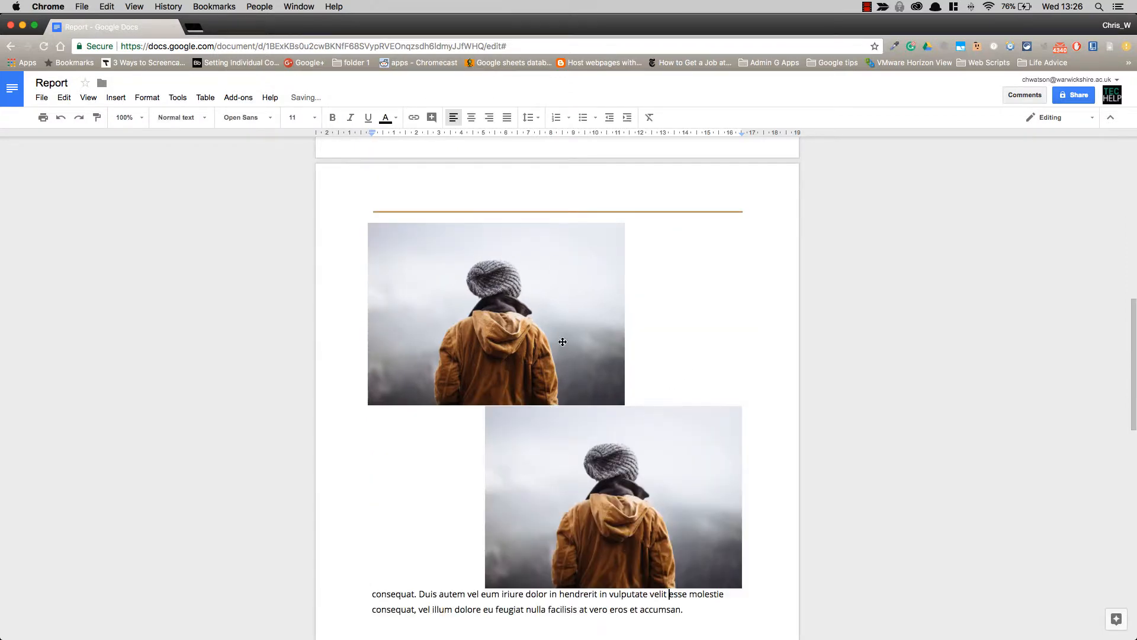
# Step: Reposition the upper of the two photo copies and scale it down to about two thirds of its size
pyautogui.moveTo(562, 342); pyautogui.dragTo(546, 339)
pyautogui.moveTo(608, 221); pyautogui.dragTo(521, 283)
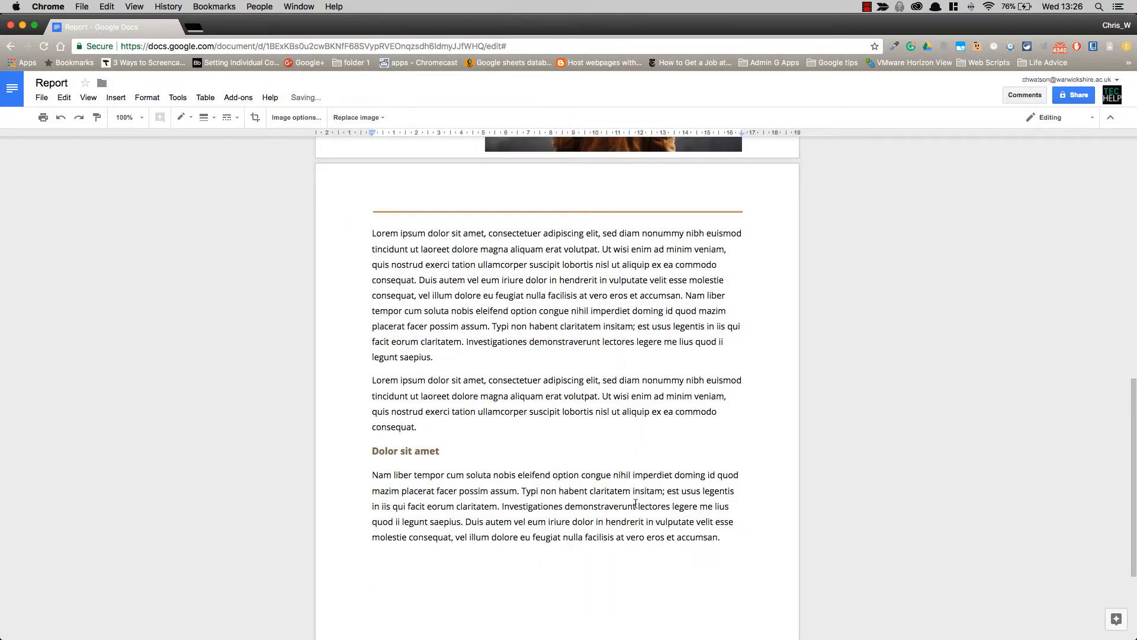
pyautogui.scroll(5, 531, 282)
pyautogui.scroll(3, 545, 302)
pyautogui.scroll(-1, 616, 397)
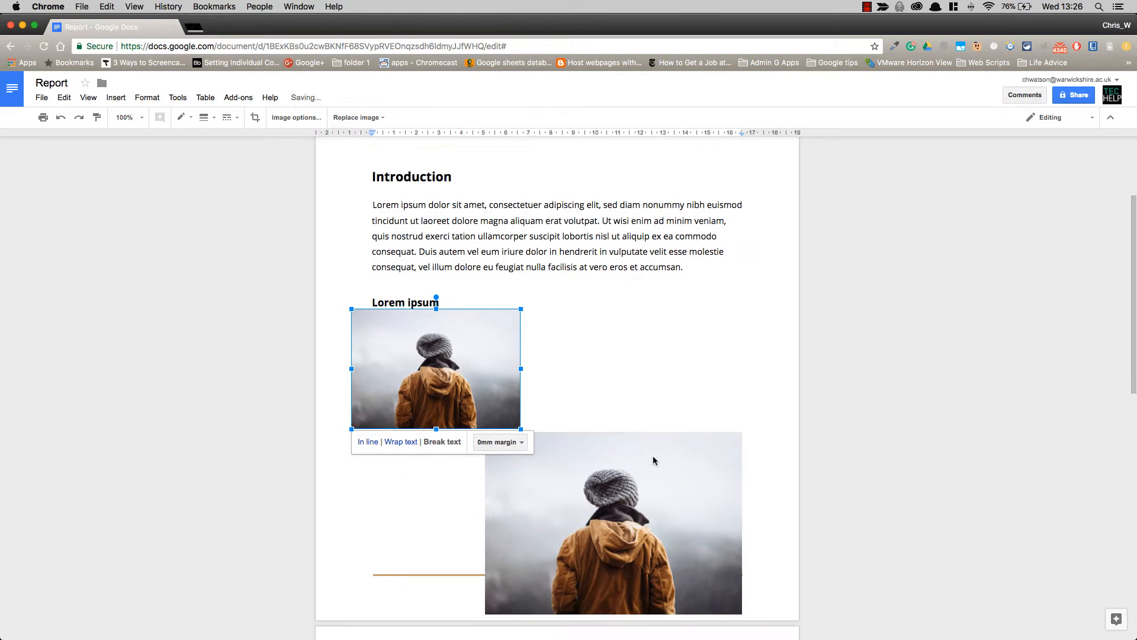
# Step: Move the larger photo up so it overlaps the smaller one, and change its layout to Wrap text
pyautogui.click(652, 457)
pyautogui.scroll(-1, 653, 449)
pyautogui.scroll(-2, 657, 545)
pyautogui.moveTo(655, 361); pyautogui.dragTo(582, 270)
pyautogui.click(485, 400)
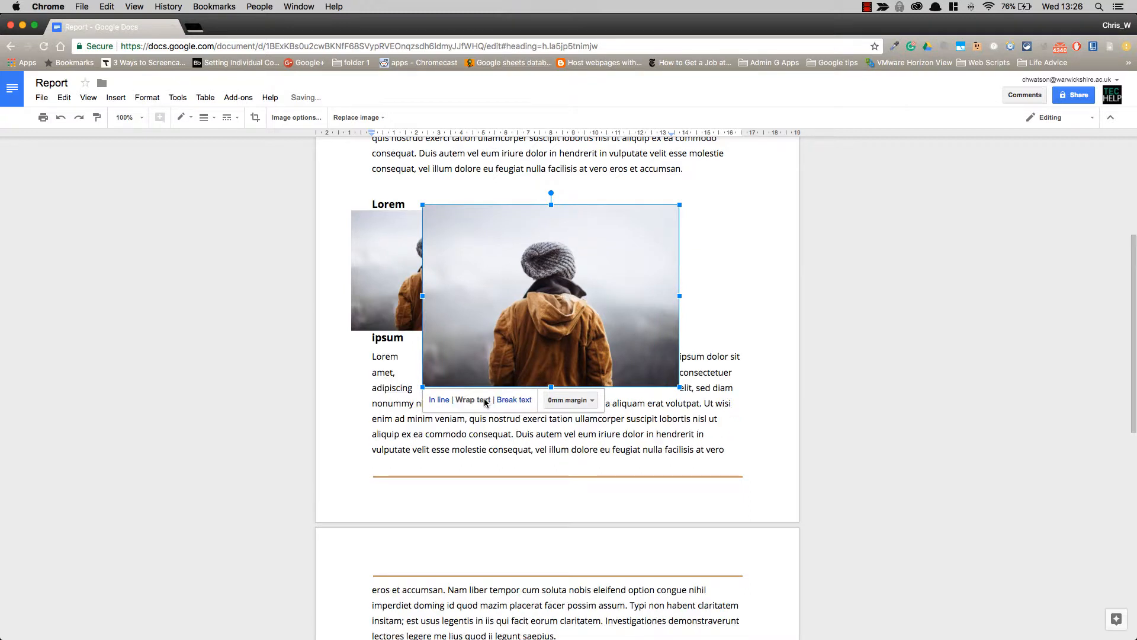
# Step: Change the larger photo's layout to In line and move it up into the end of the Introduction paragraph
pyautogui.click(441, 400)
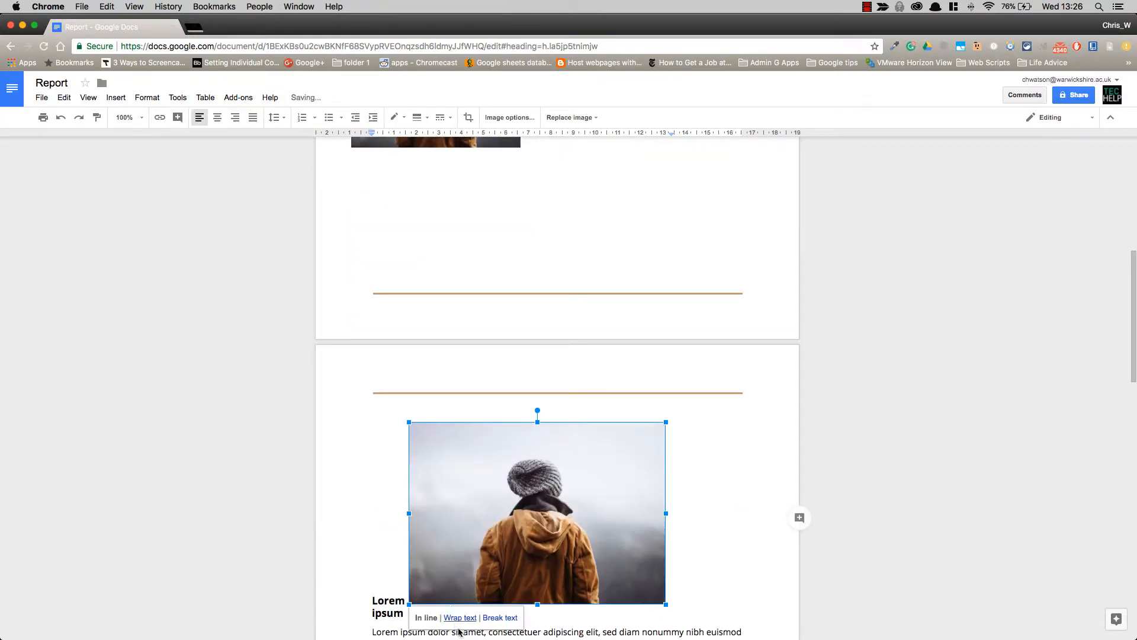
pyautogui.scroll(3, 543, 251)
pyautogui.moveTo(525, 535); pyautogui.dragTo(550, 318)
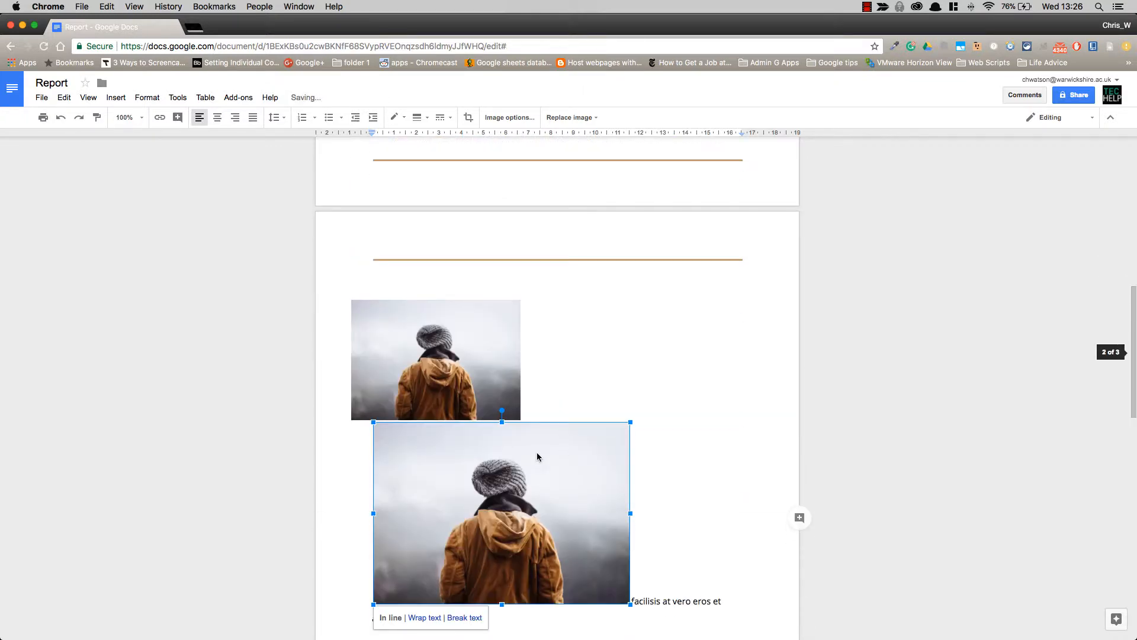
pyautogui.scroll(4, 538, 457)
pyautogui.scroll(-7, 532, 456)
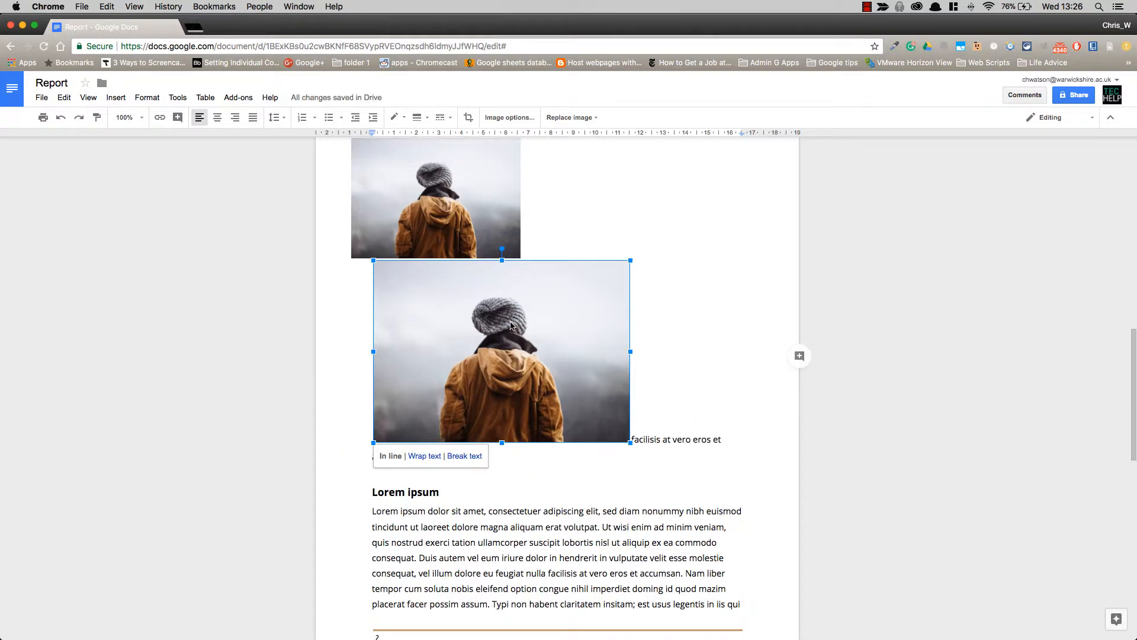
# Step: Change the larger photo's layout to Break text and place it beside the smaller photo below the Introduction paragraph
pyautogui.click(464, 436)
pyautogui.scroll(2, 533, 365)
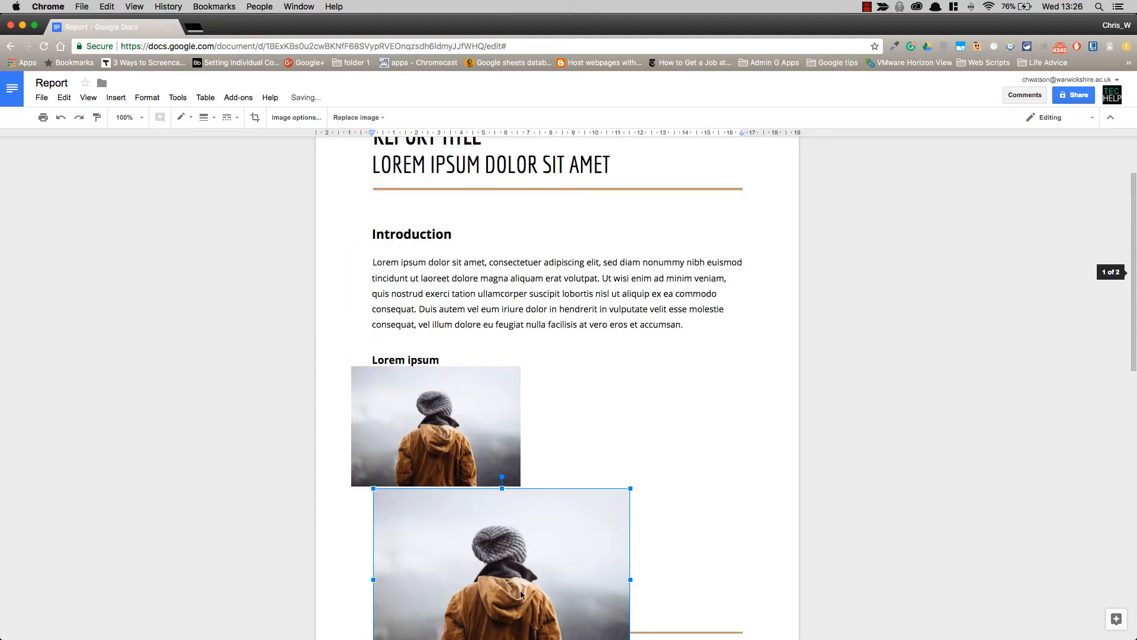
pyautogui.moveTo(520, 546); pyautogui.dragTo(647, 421)
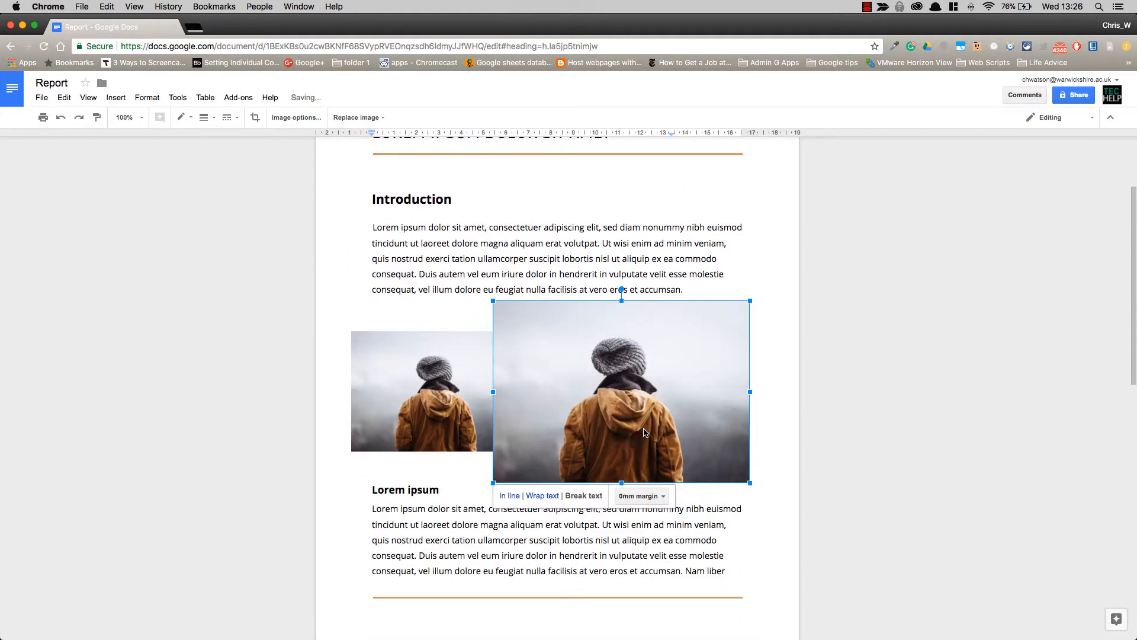
# Step: Try the Wrap text layout on the smaller photo, and change it to In line
pyautogui.click(456, 401)
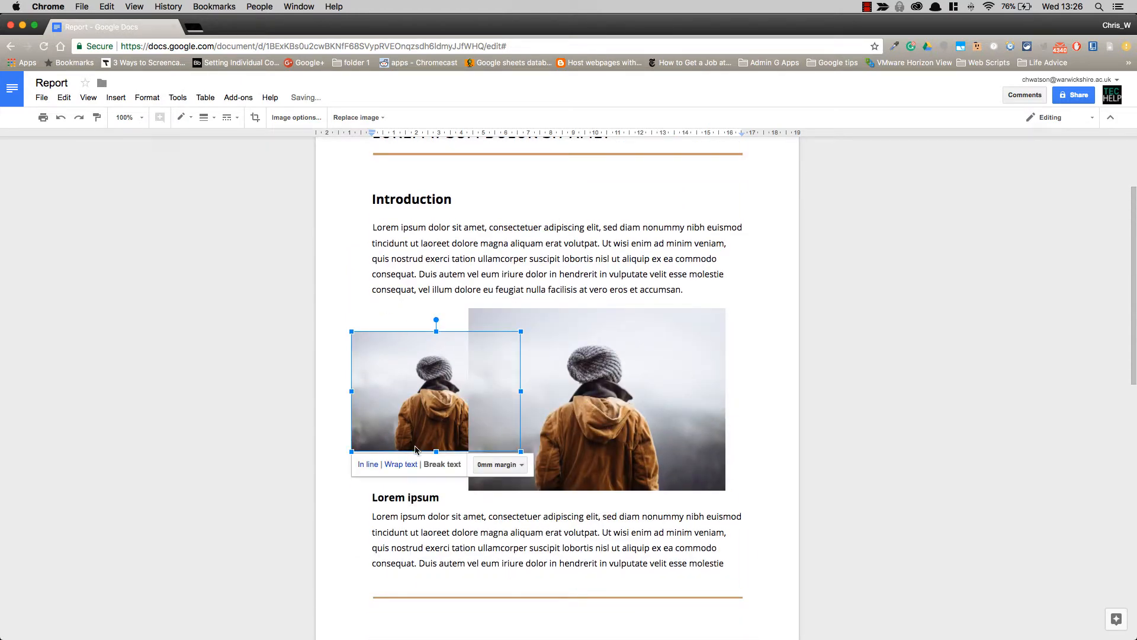
pyautogui.click(407, 464)
pyautogui.click(373, 465)
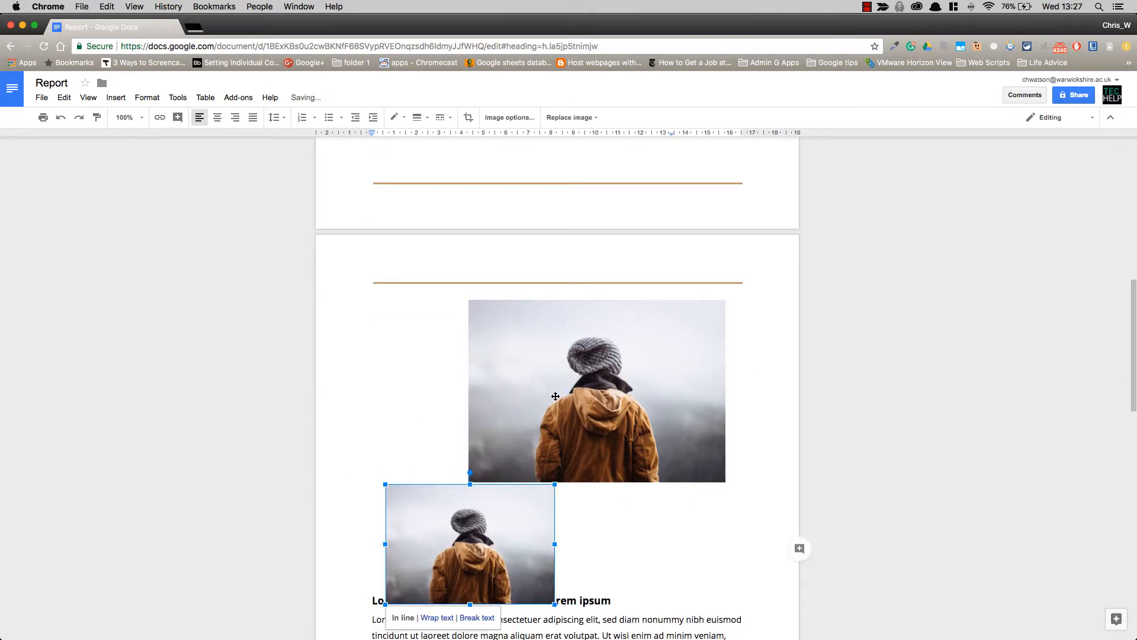
# Step: Change the larger photo's layout to In line, try Wrap text, and set it back to Break text above the smaller photo
pyautogui.click(543, 373)
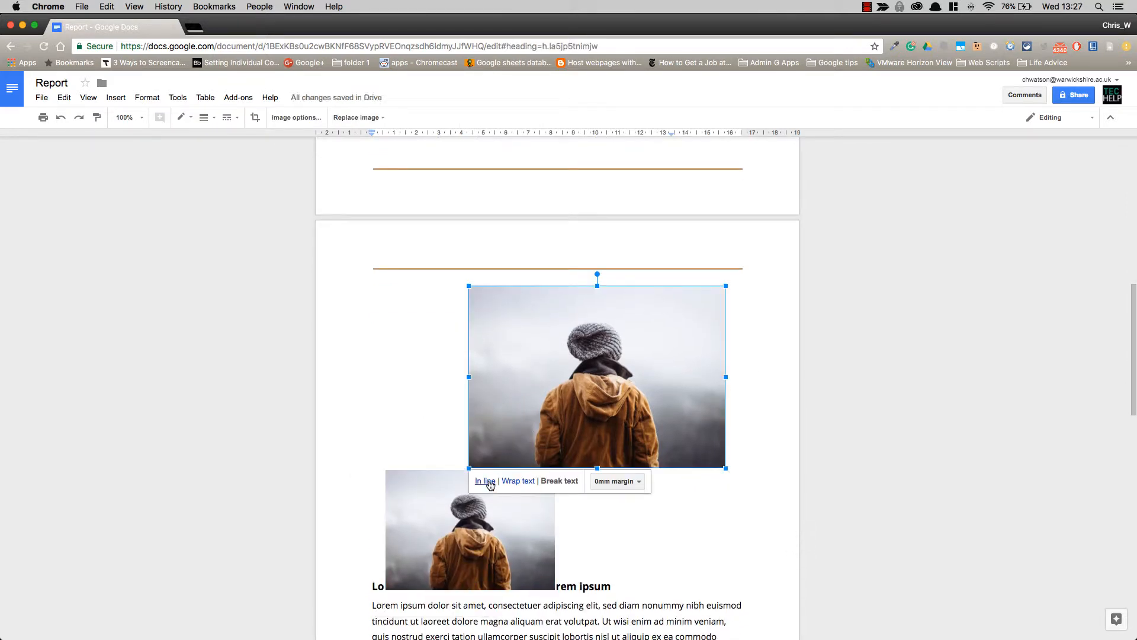
pyautogui.click(485, 480)
pyautogui.scroll(-3, 426, 497)
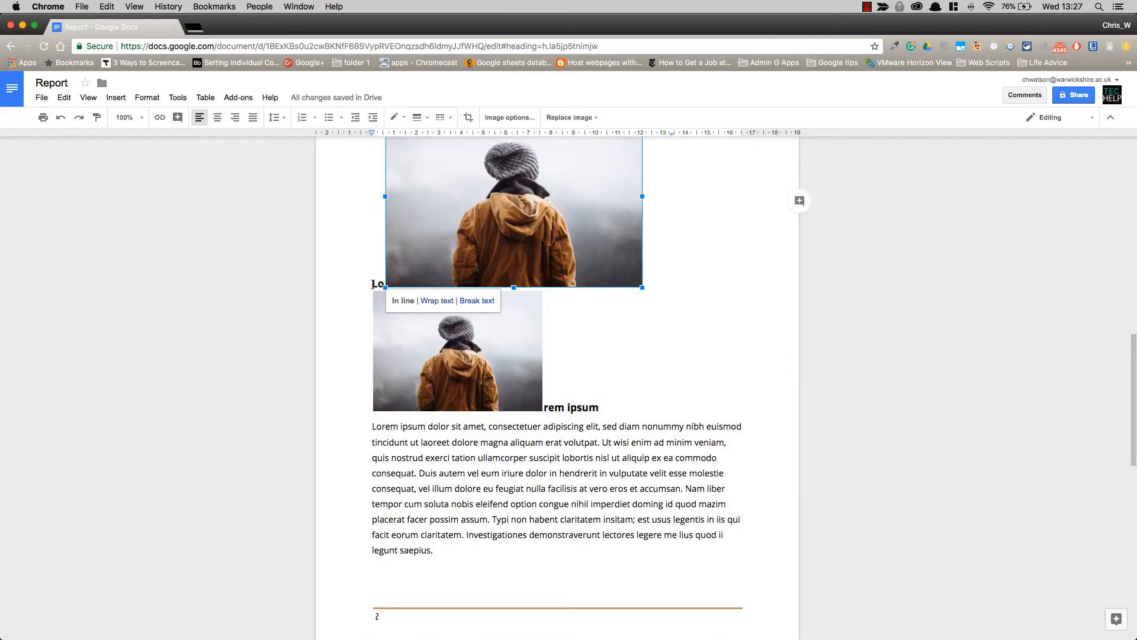
pyautogui.click(437, 300)
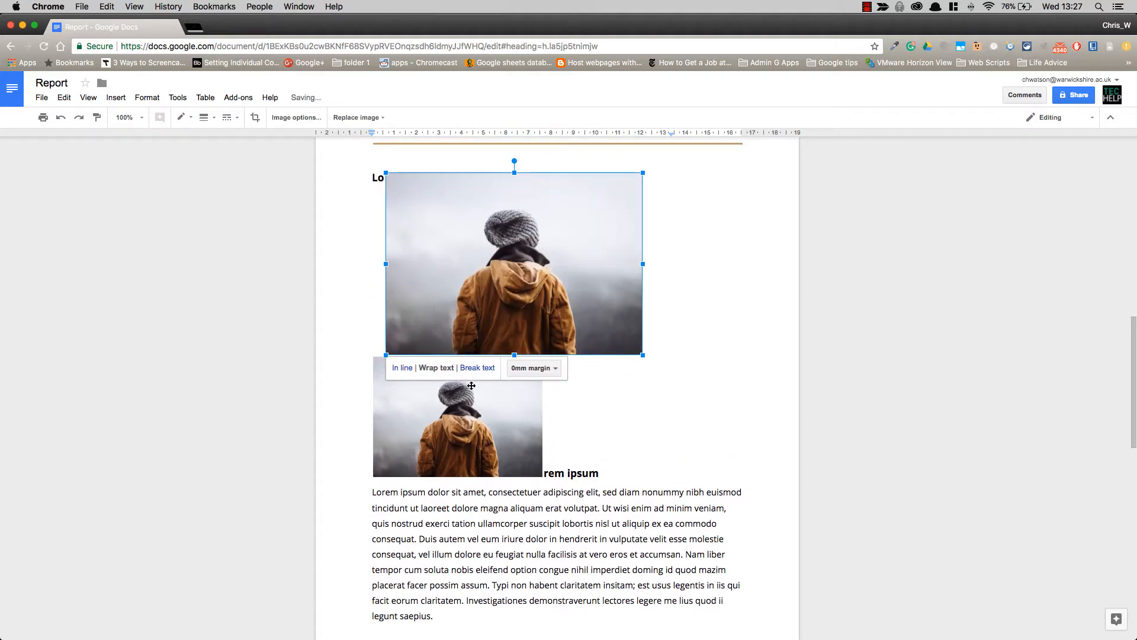
pyautogui.click(475, 368)
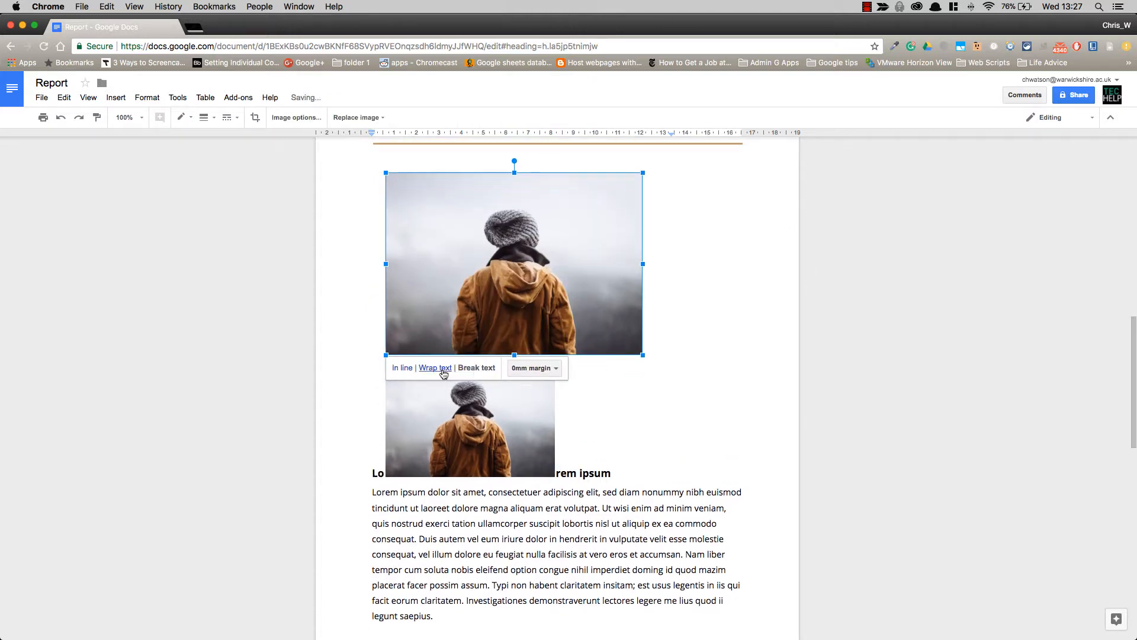
# Step: Try a 3.2 mm margin on the larger photo, and increase it to 9.5 mm
pyautogui.click(530, 369)
pyautogui.click(536, 420)
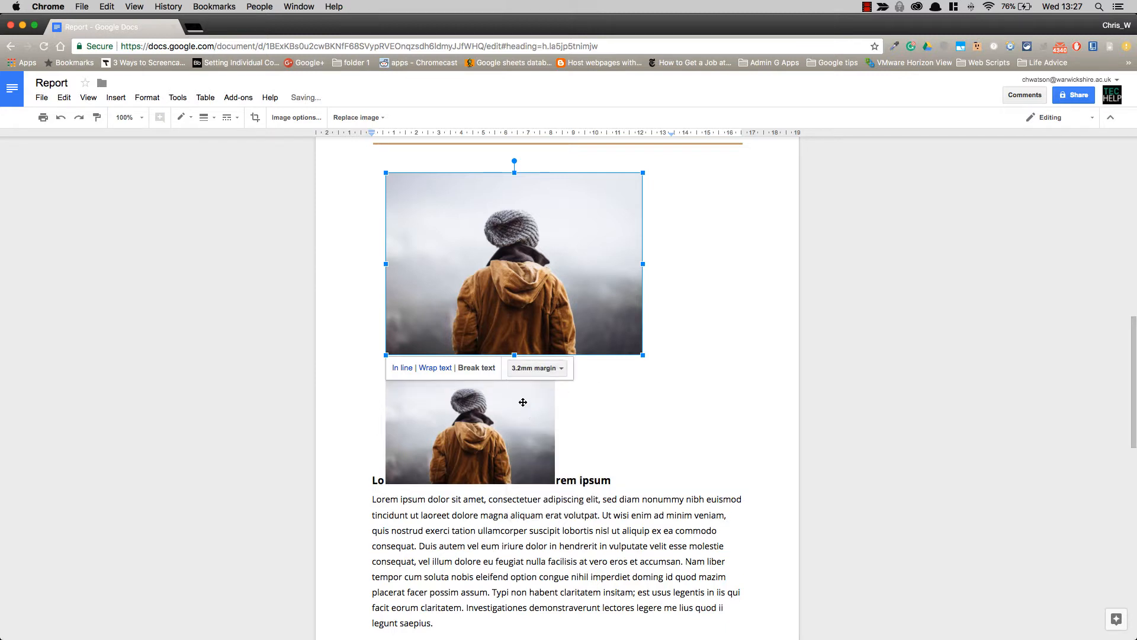
pyautogui.click(539, 370)
pyautogui.click(539, 453)
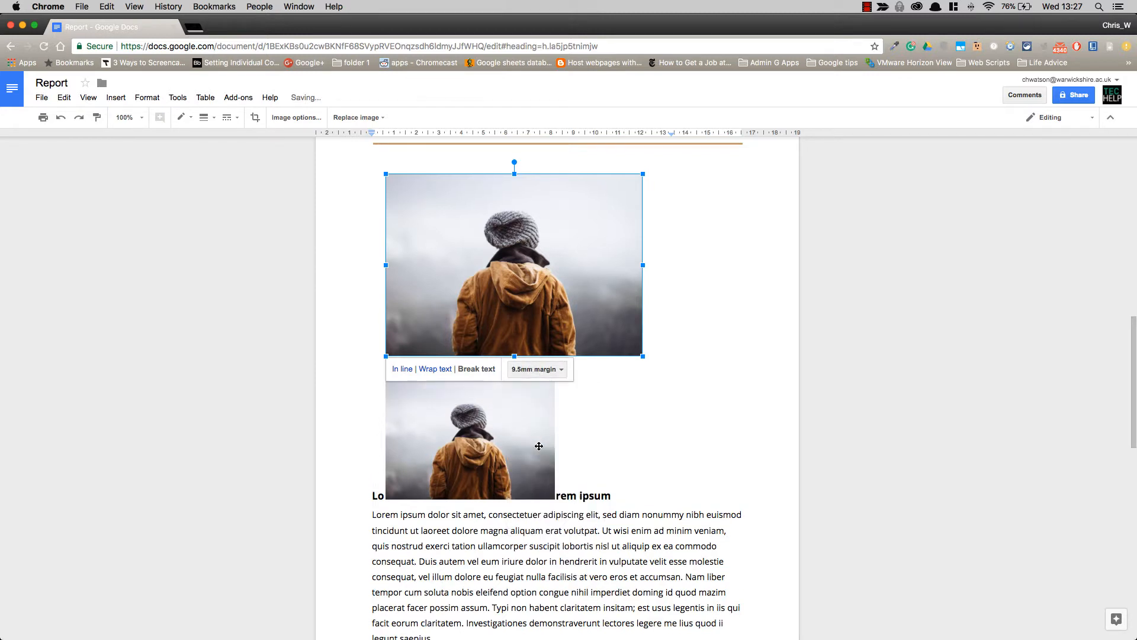
pyautogui.click(648, 375)
pyautogui.click(579, 308)
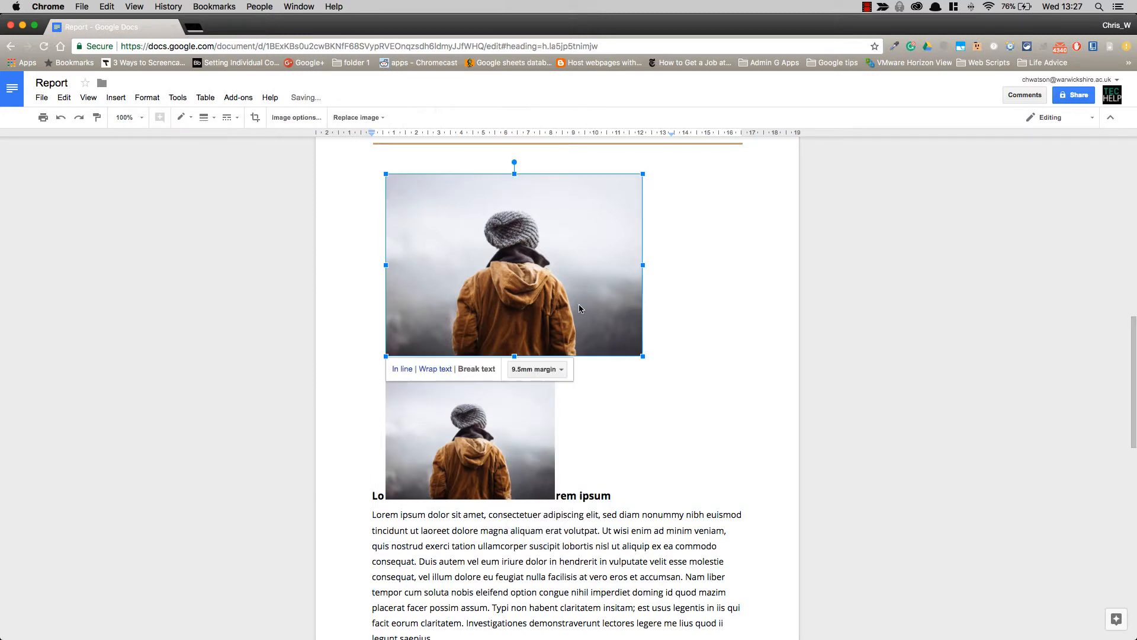
# Step: Crop the larger photo to remove a strip from its left side and its upper edge
pyautogui.click(478, 414)
pyautogui.click(505, 280)
pyautogui.click(254, 118)
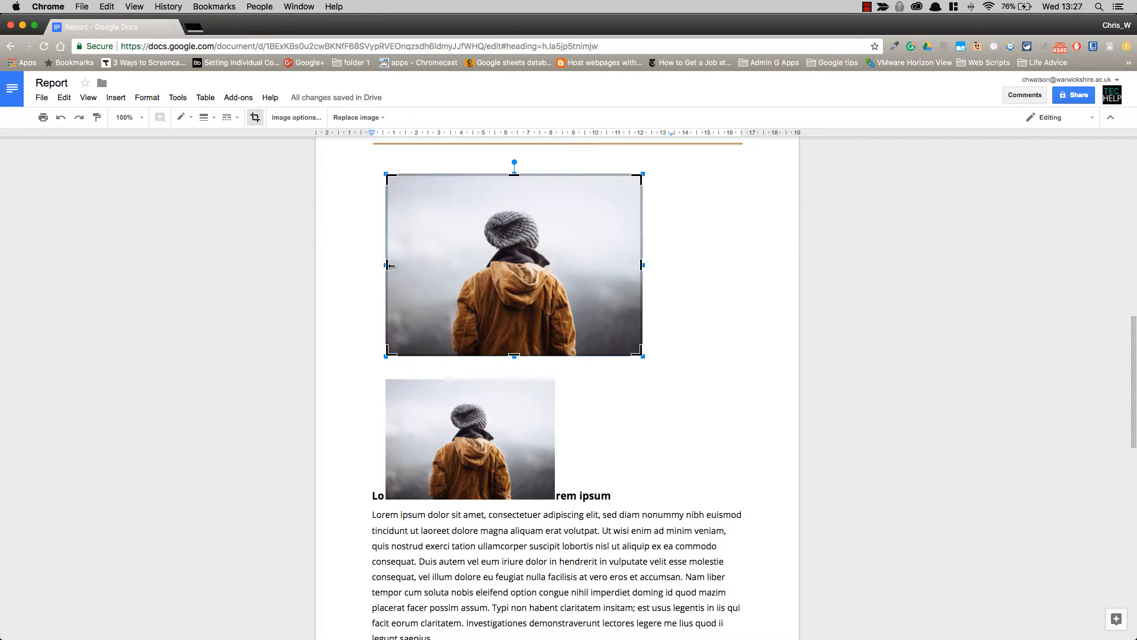
pyautogui.moveTo(391, 265); pyautogui.dragTo(450, 267)
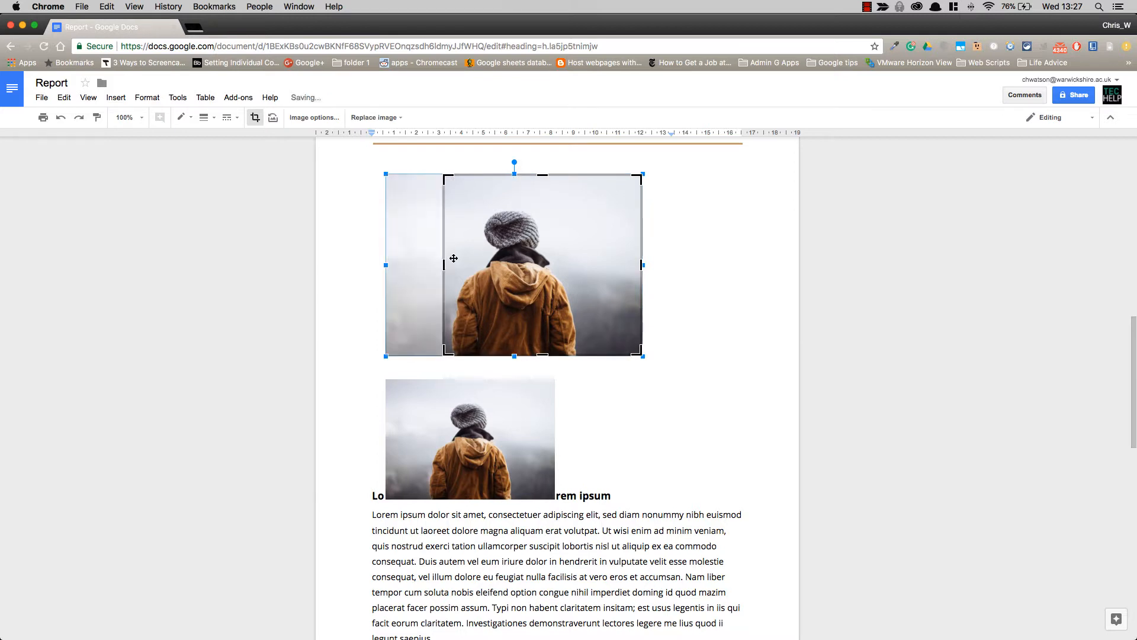
pyautogui.moveTo(446, 174); pyautogui.dragTo(454, 206)
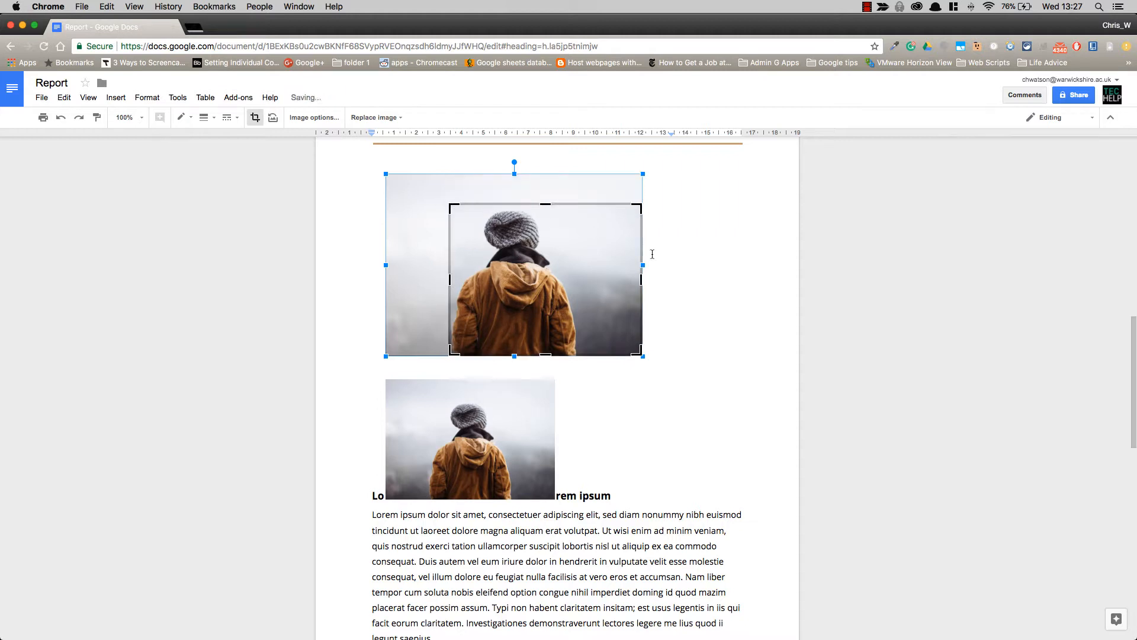
pyautogui.click(658, 285)
pyautogui.click(566, 285)
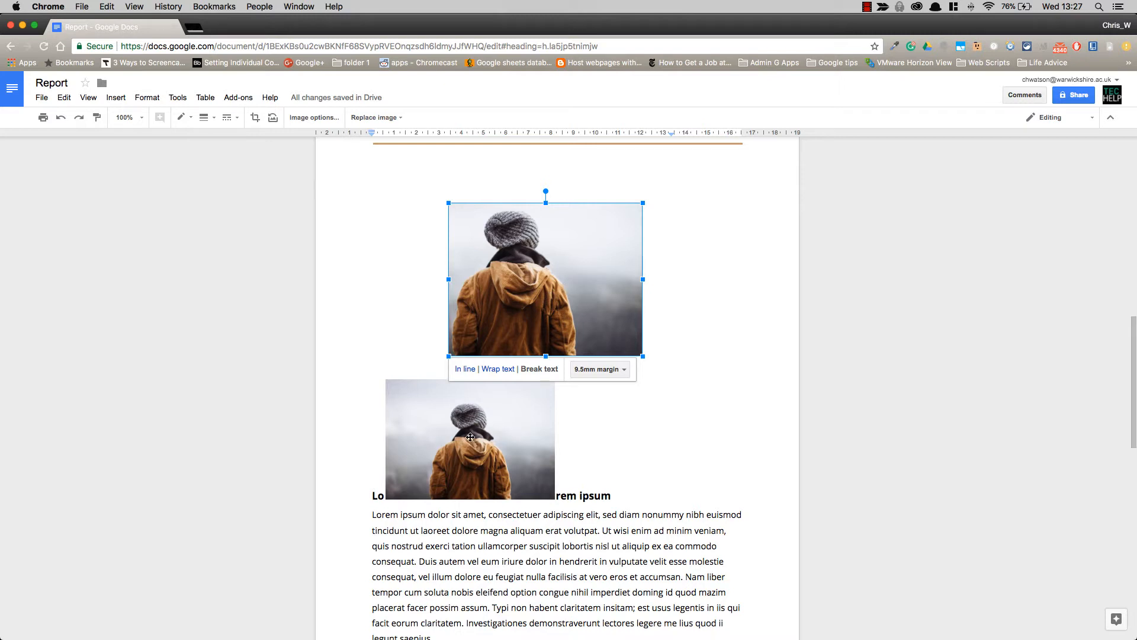
# Step: Set the cropped photo's margin to 0 mm and move it up and left to the page's upper left text margin
pyautogui.click(597, 369)
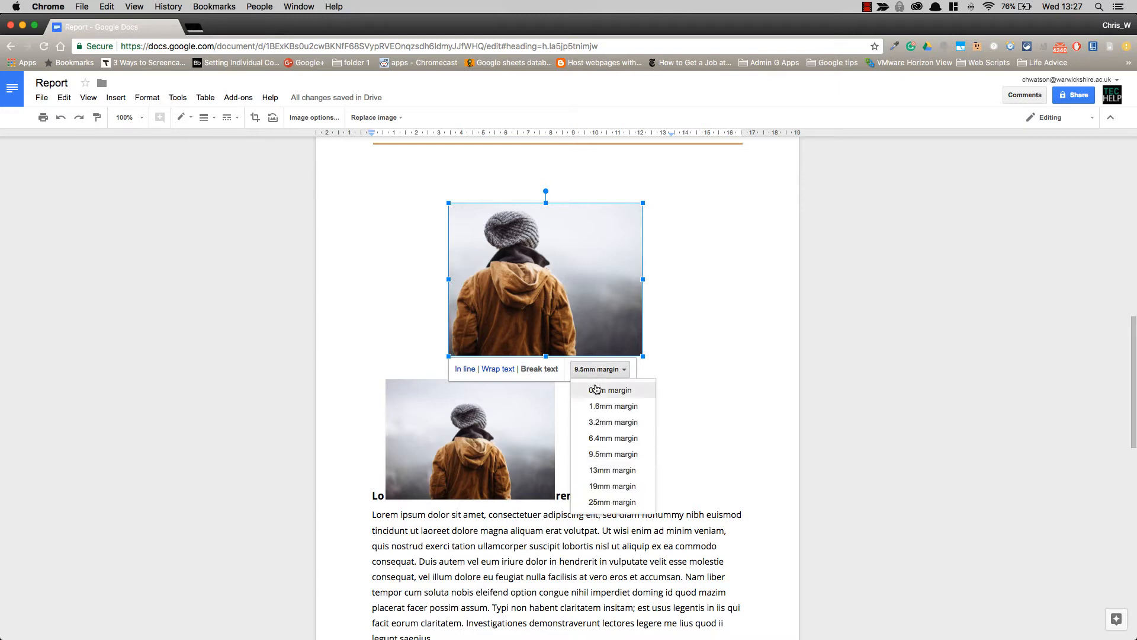
pyautogui.click(596, 389)
pyautogui.moveTo(544, 325); pyautogui.dragTo(481, 296)
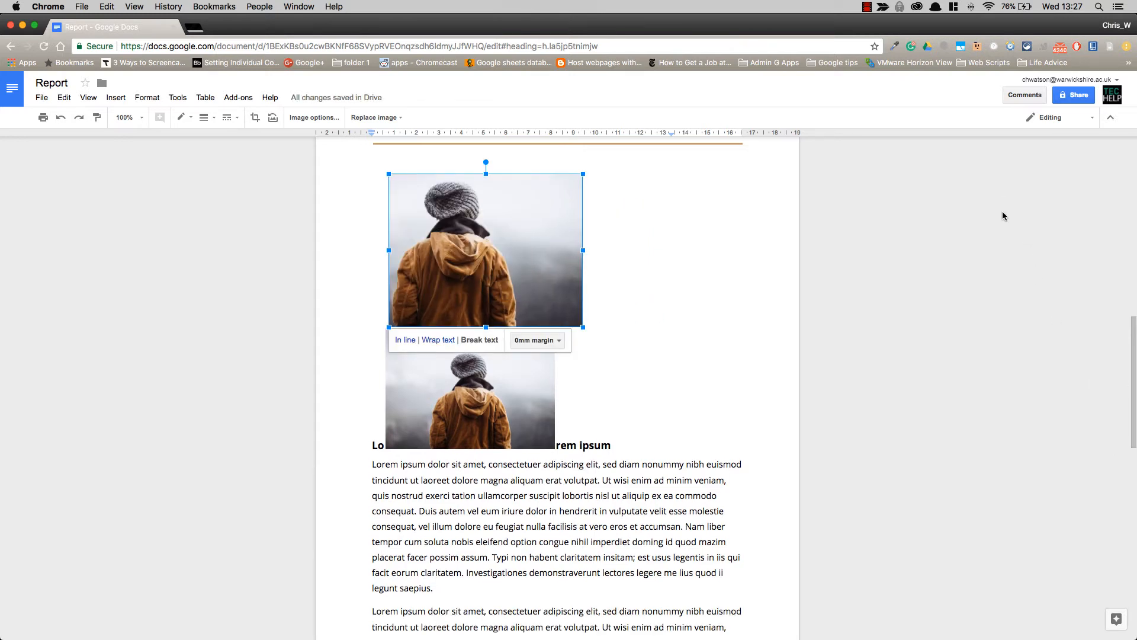
# Step: Move the smaller in-line photo from inside the Lorem ipsum heading to the end of that heading
pyautogui.click(512, 381)
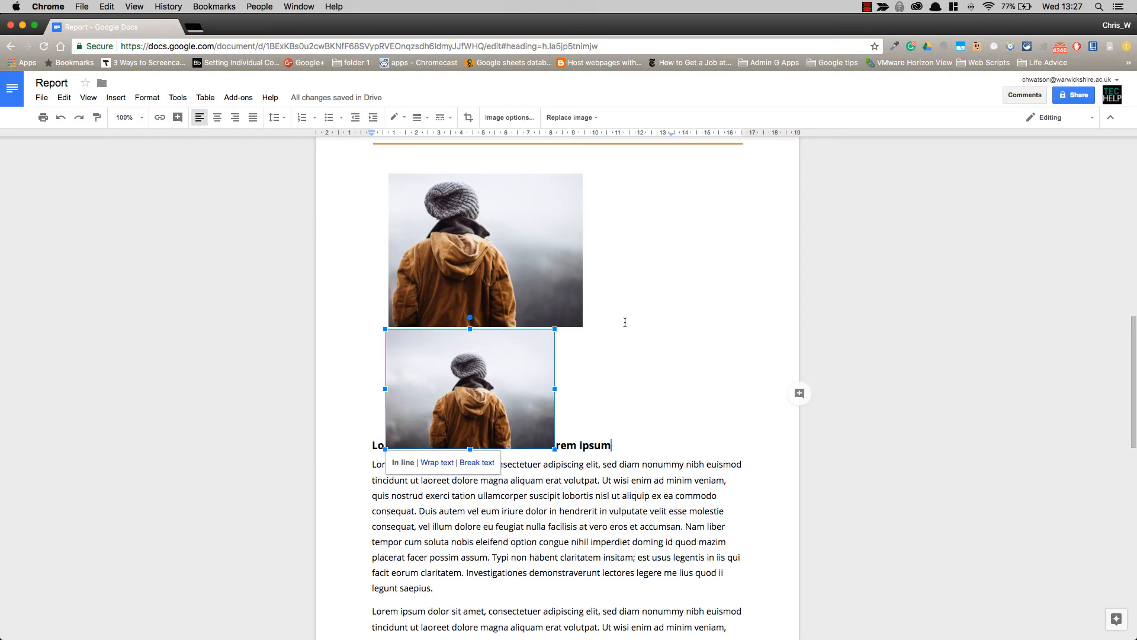
pyautogui.moveTo(625, 323); pyautogui.dragTo(624, 322)
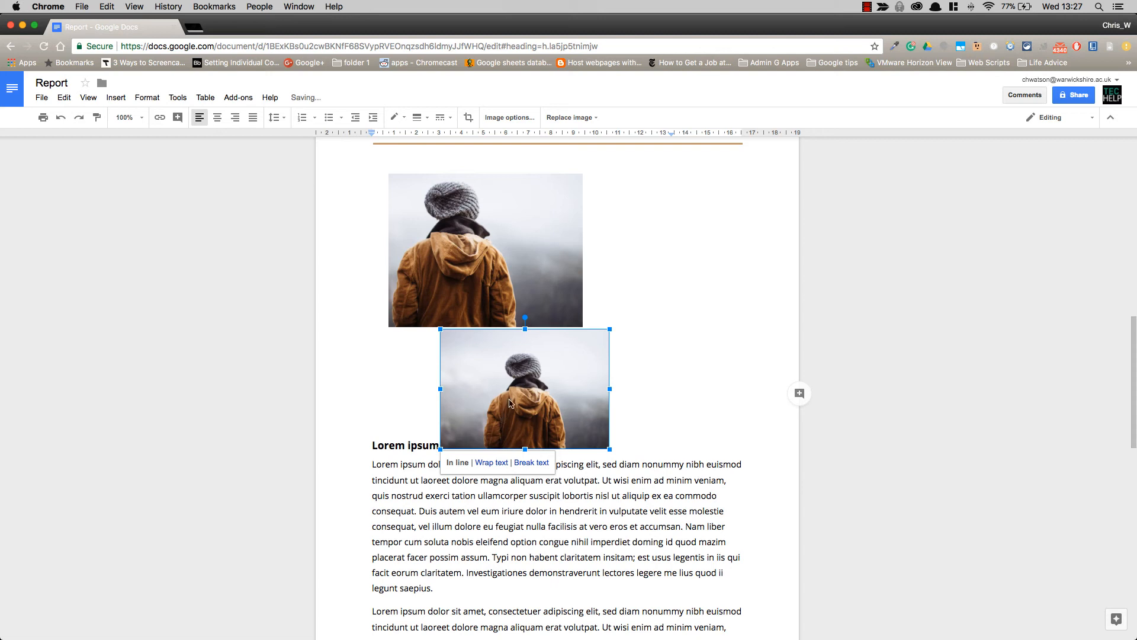